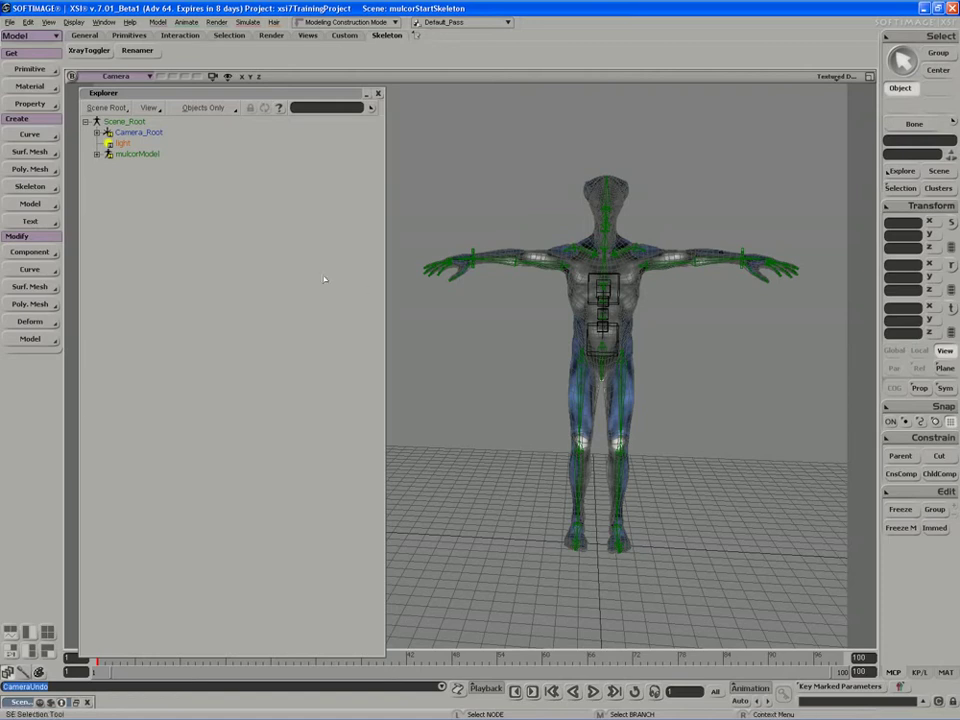
# Step: Switch the main toolbar to the Animate module and review the available Envelope commands
pyautogui.click(28, 35)
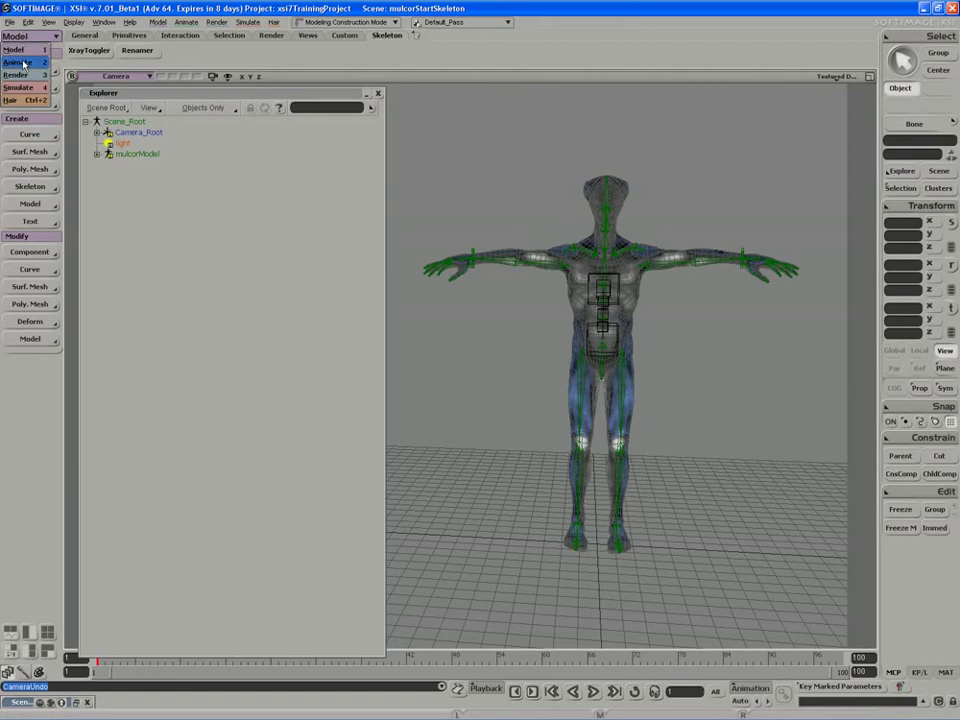
pyautogui.click(23, 63)
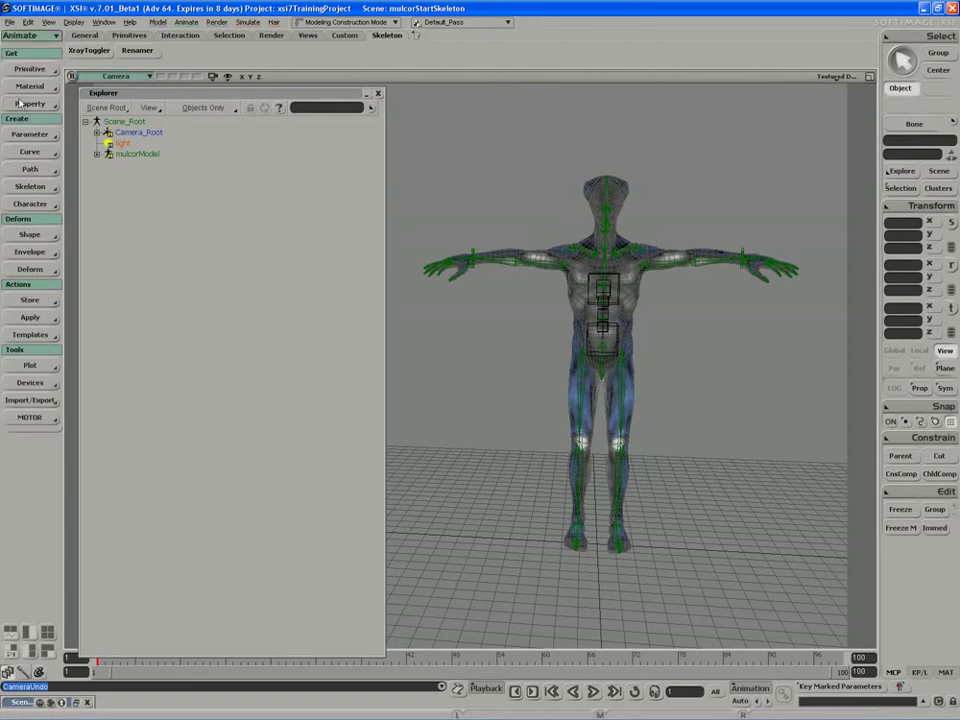
pyautogui.click(16, 252)
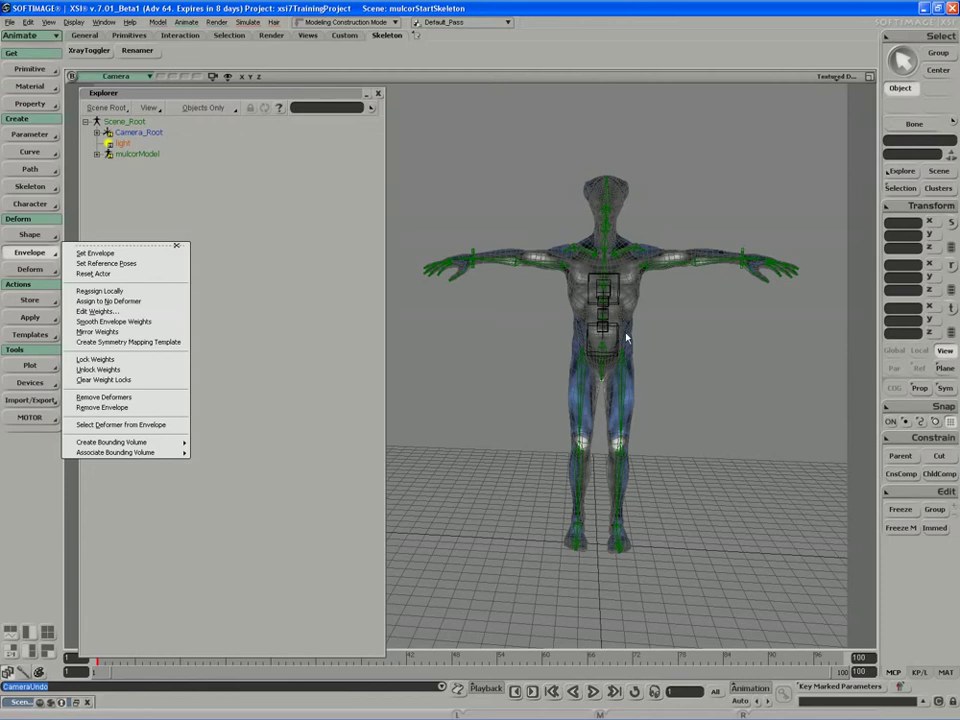
pyautogui.click(528, 307)
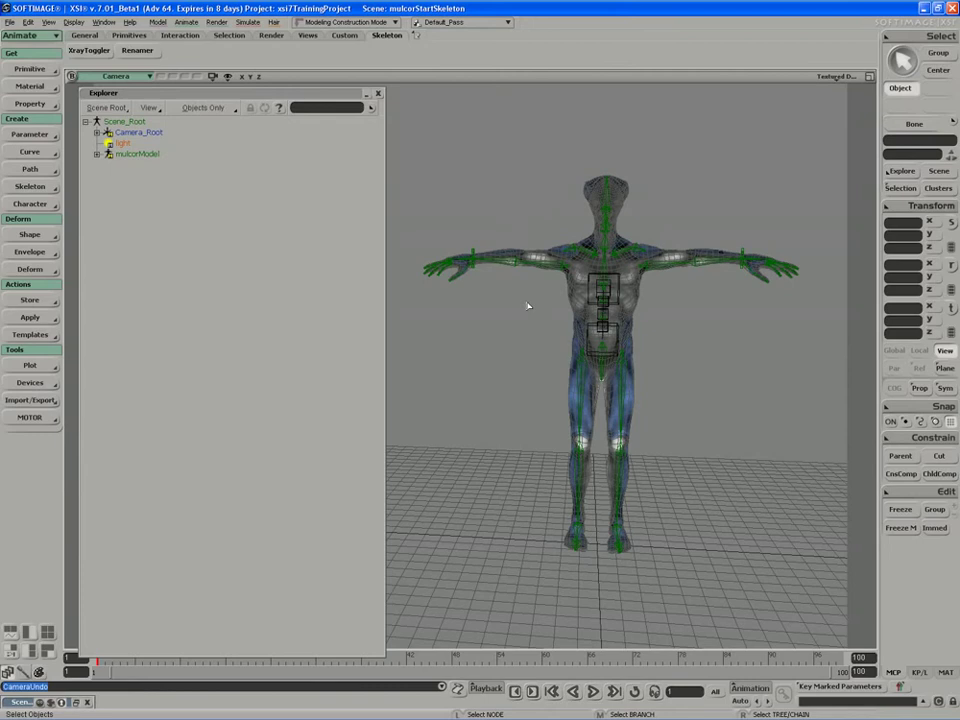
# Step: Close the floating Explorer window to leave the character unobstructed in the camera view
pyautogui.press('s')
pyautogui.moveTo(585, 337); pyautogui.dragTo(561, 344)
pyautogui.moveTo(561, 344); pyautogui.dragTo(508, 366, button='middle')
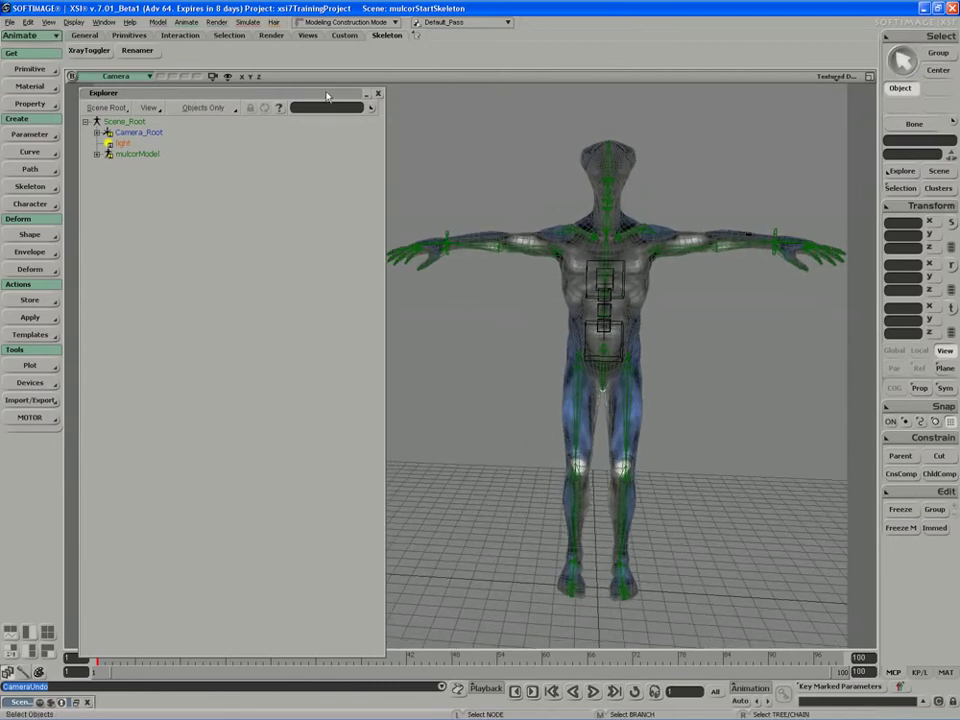
pyautogui.moveTo(331, 92); pyautogui.dragTo(298, 89)
pyautogui.press('s')
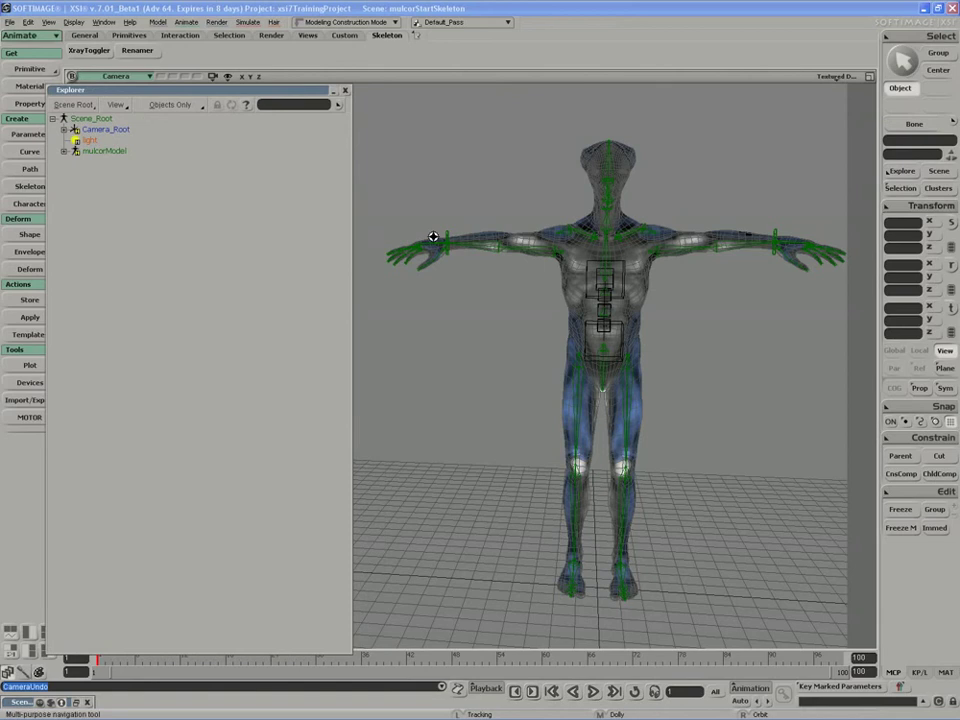
pyautogui.moveTo(439, 235)
pyautogui.mouseDown()
pyautogui.moveTo(431, 231)
pyautogui.moveTo(428, 246)
pyautogui.moveTo(442, 233)
pyautogui.mouseUp()
pyautogui.moveTo(285, 92); pyautogui.dragTo(306, 88)
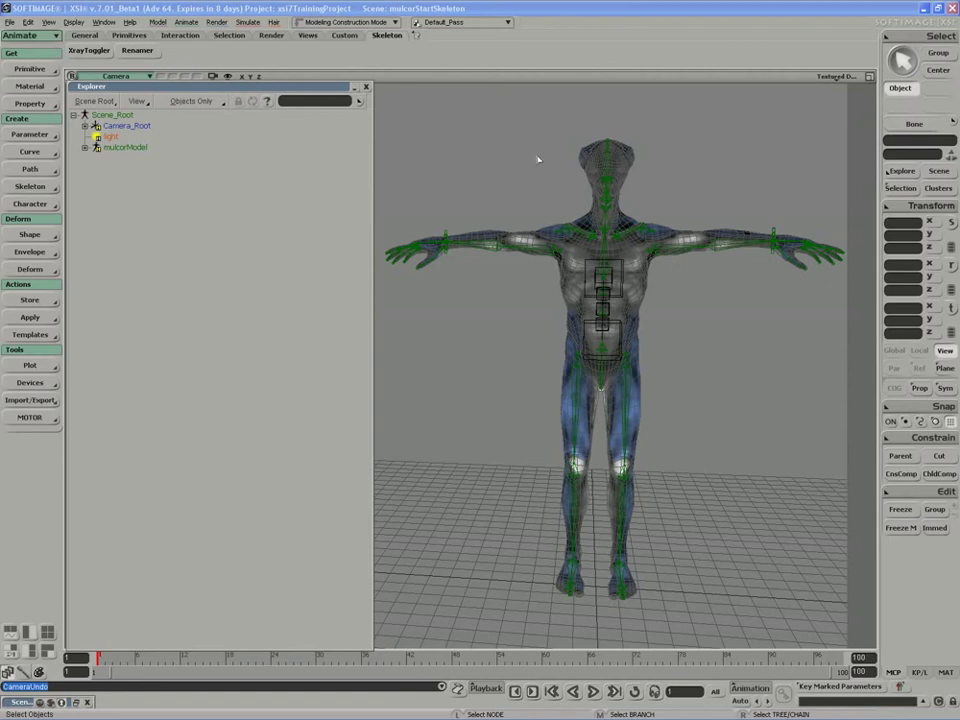
pyautogui.click(366, 88)
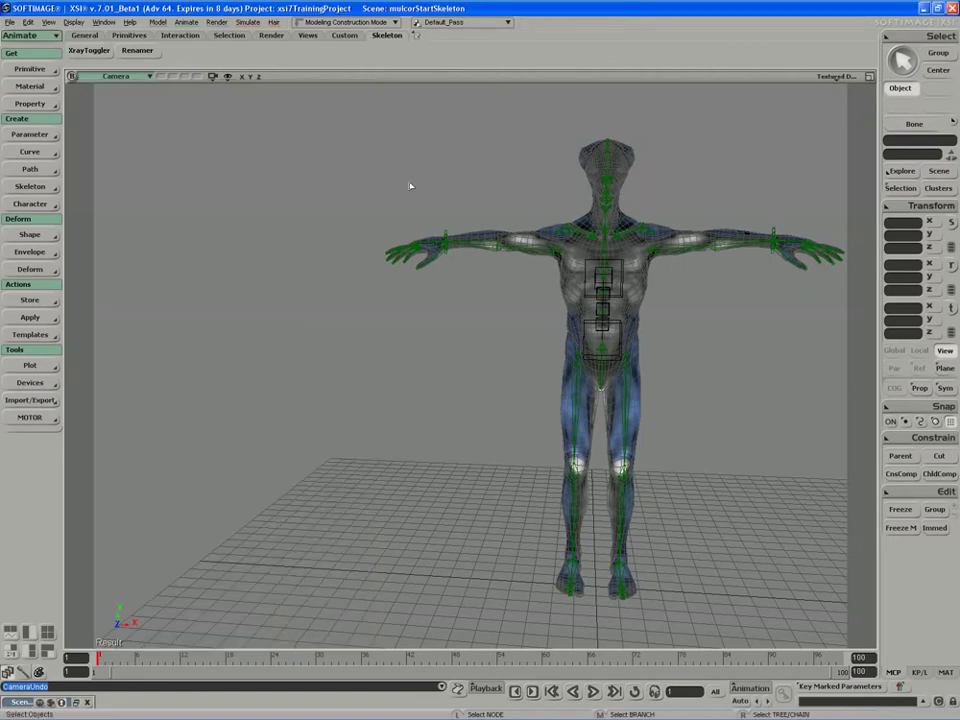
pyautogui.press('s')
pyautogui.moveTo(532, 250); pyautogui.dragTo(470, 250)
pyautogui.press('space')
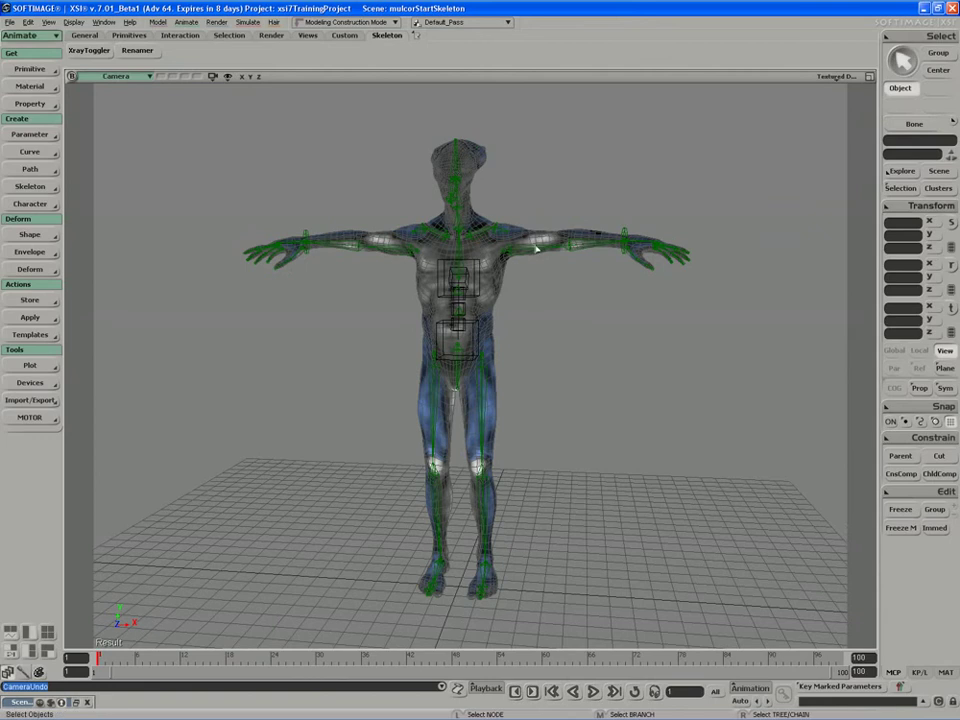
# Step: Try rotating the left bicep bone about its local Y axis and undo the rotation
pyautogui.click(540, 248)
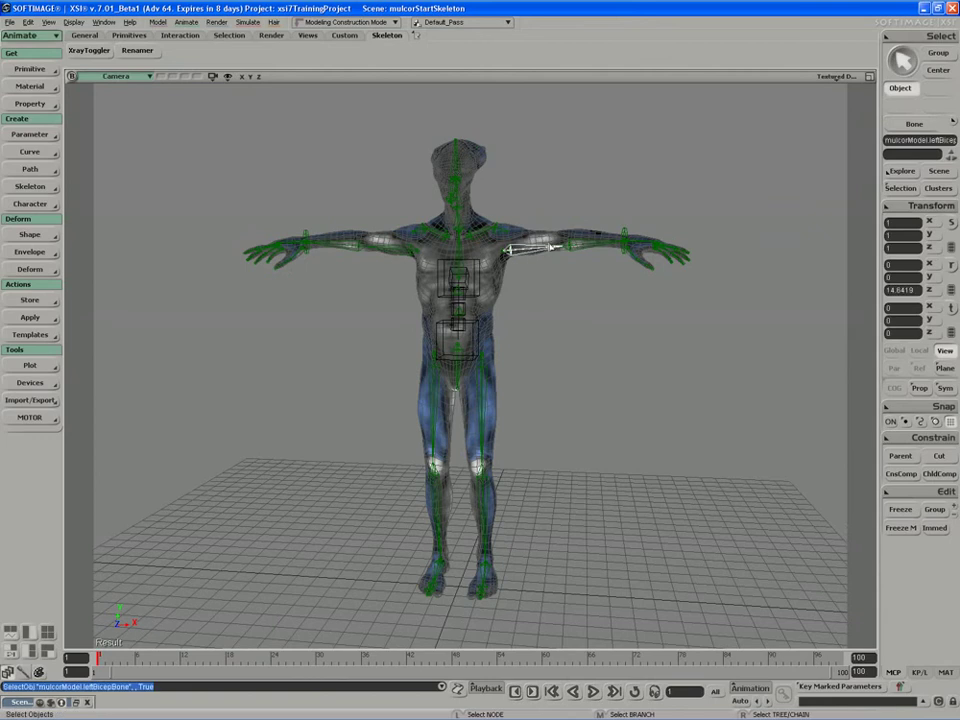
pyautogui.press('r')
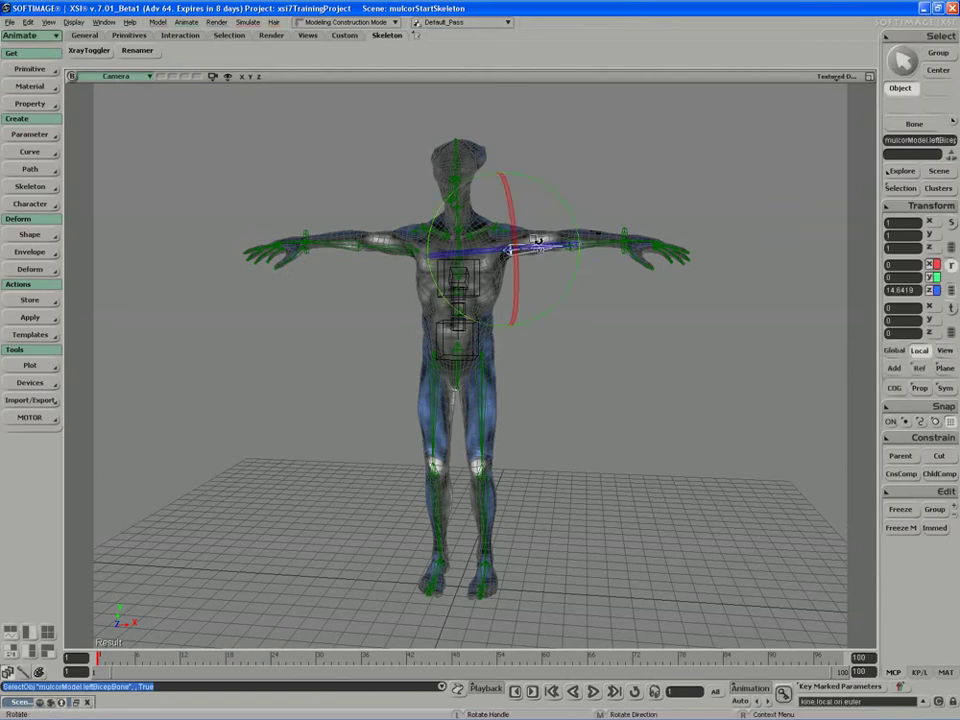
pyautogui.press('x')
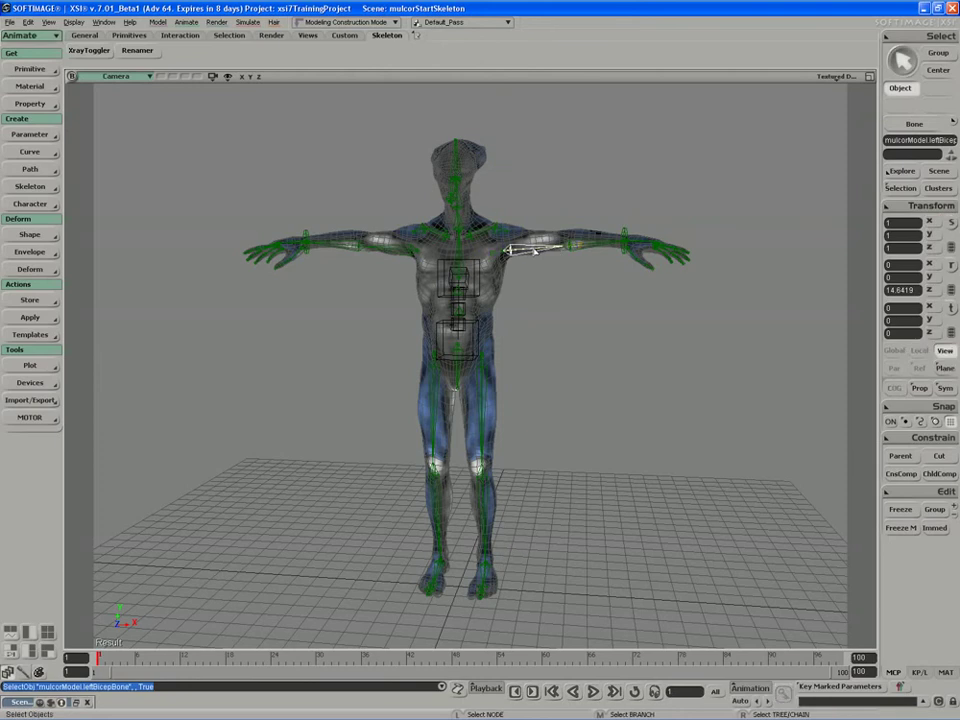
pyautogui.press('c')
pyautogui.moveTo(557, 208); pyautogui.dragTo(563, 298)
pyautogui.hotkey('ctrl', 'z')
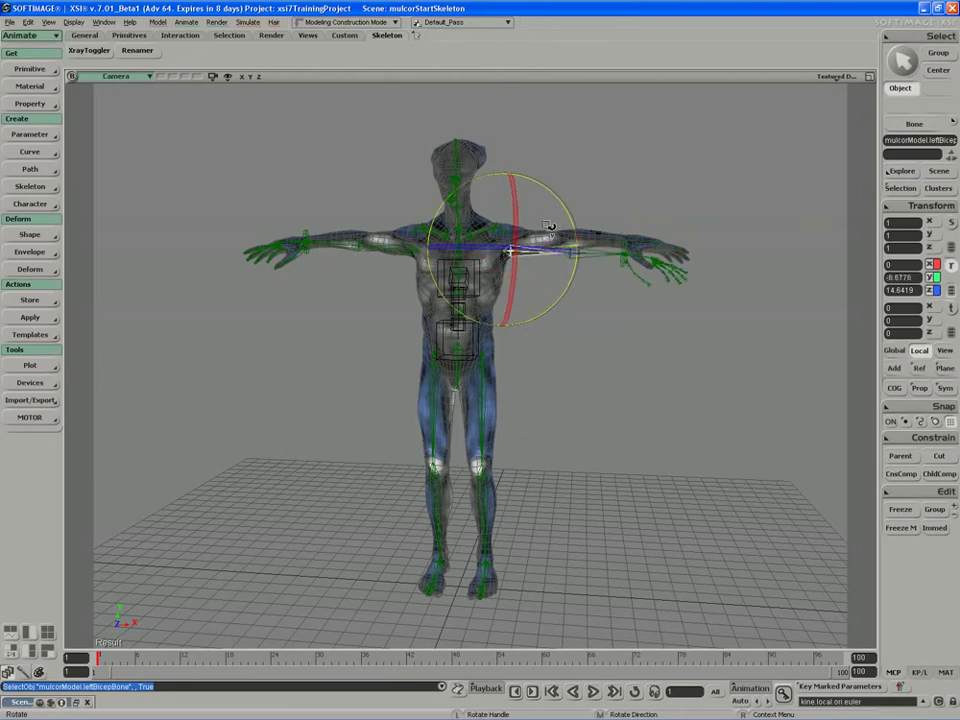
pyautogui.press('space')
pyautogui.press('s')
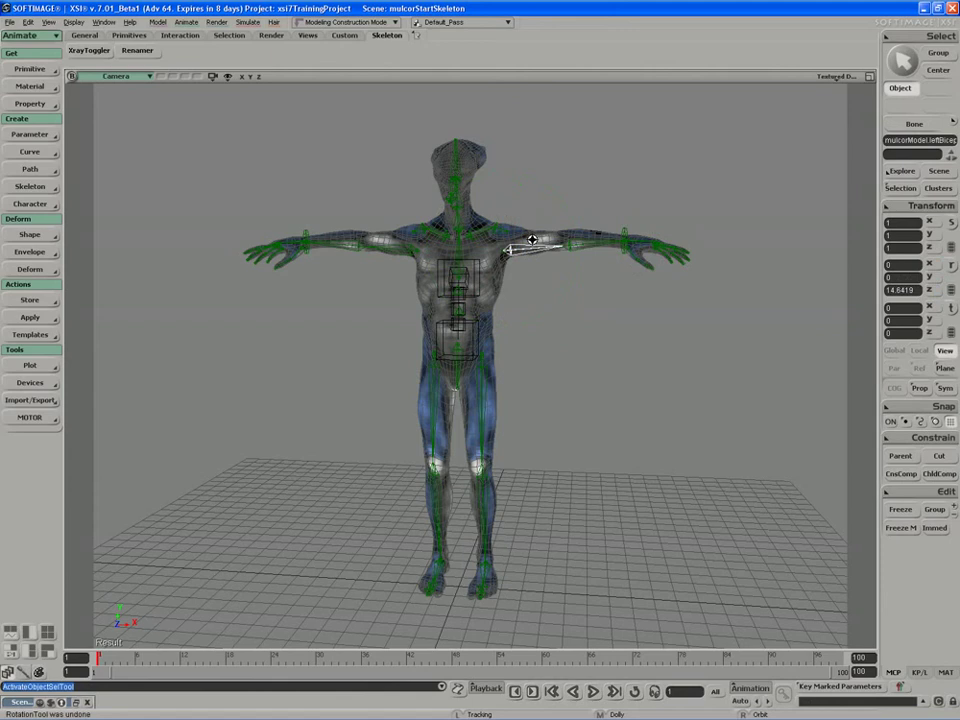
pyautogui.moveTo(530, 239); pyautogui.dragTo(582, 257, button='right')
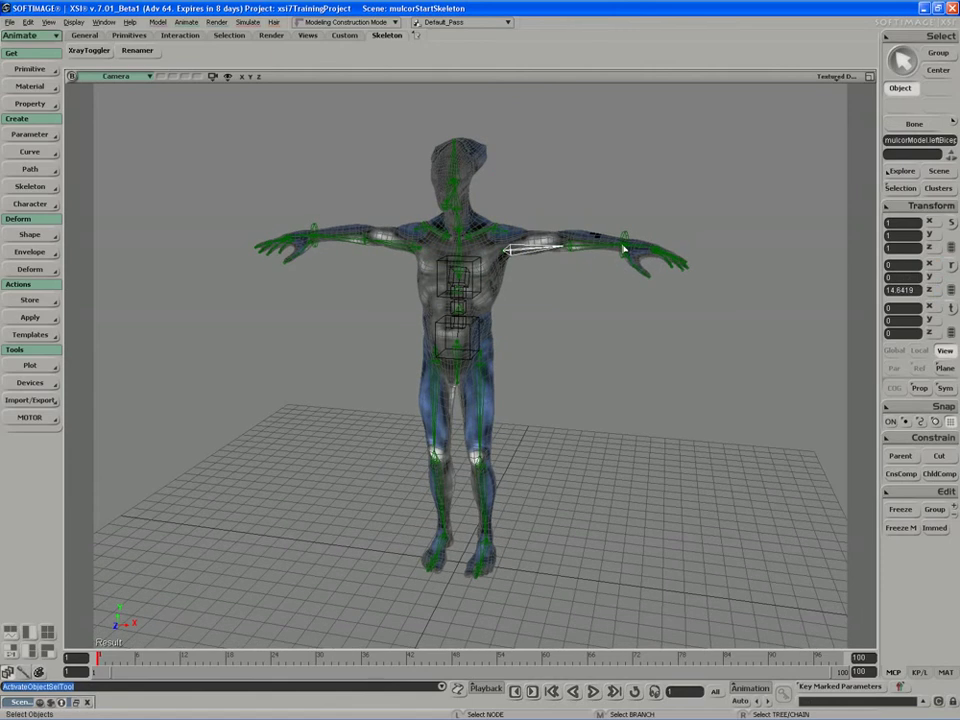
pyautogui.press('s')
pyautogui.moveTo(611, 250); pyautogui.dragTo(624, 244, button='right')
pyautogui.moveTo(611, 241); pyautogui.dragTo(630, 238)
pyautogui.moveTo(610, 238); pyautogui.dragTo(607, 236, button='right')
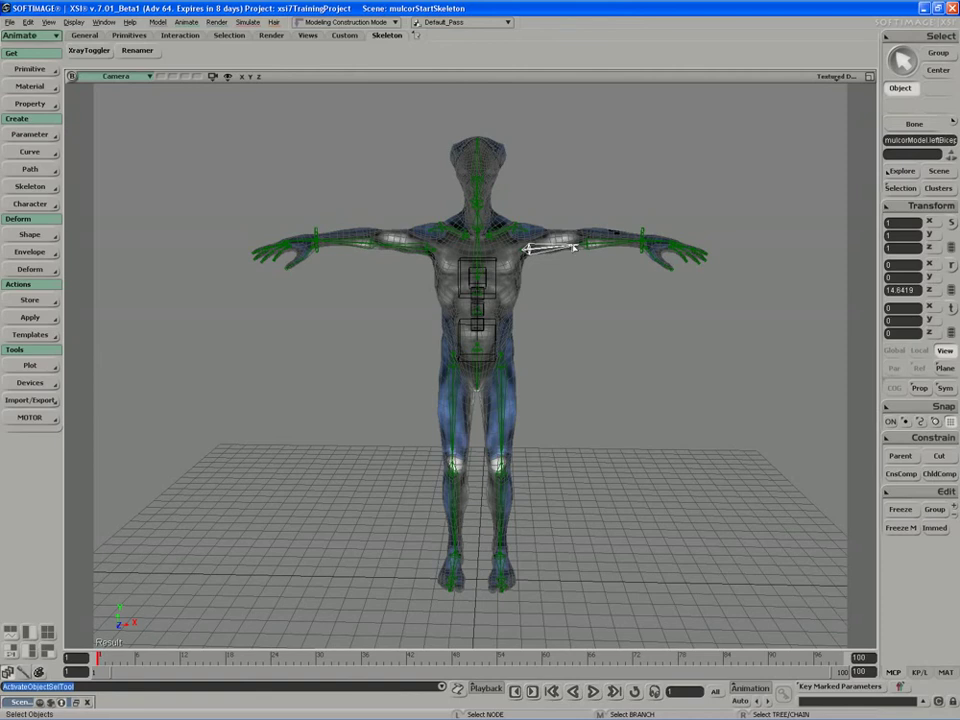
pyautogui.press('s')
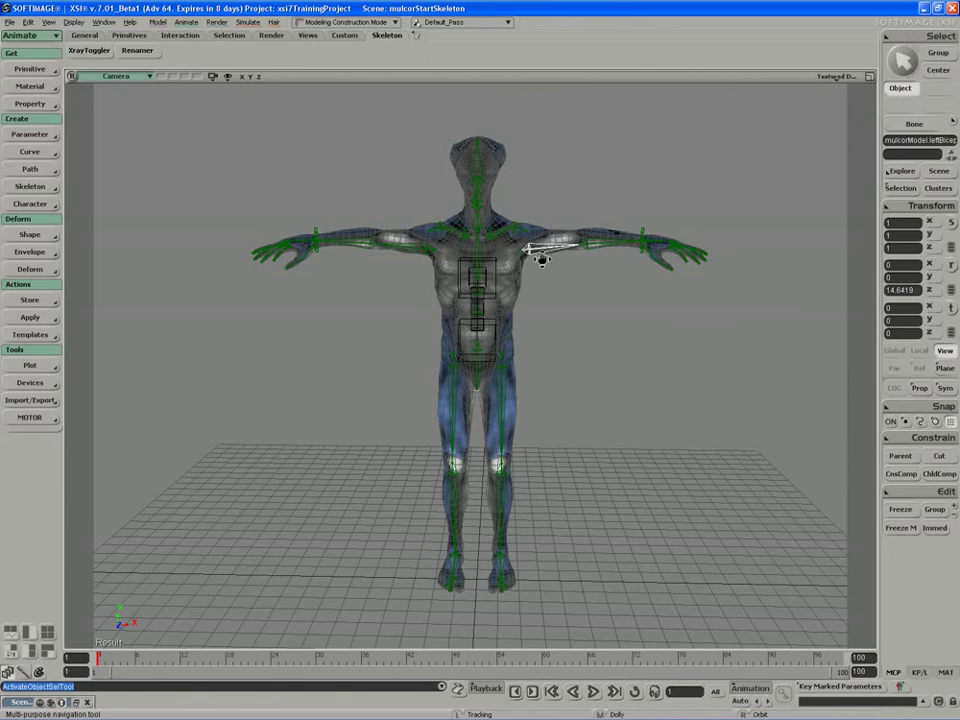
pyautogui.moveTo(542, 257); pyautogui.dragTo(531, 253, button='right')
pyautogui.moveTo(529, 253); pyautogui.dragTo(525, 254)
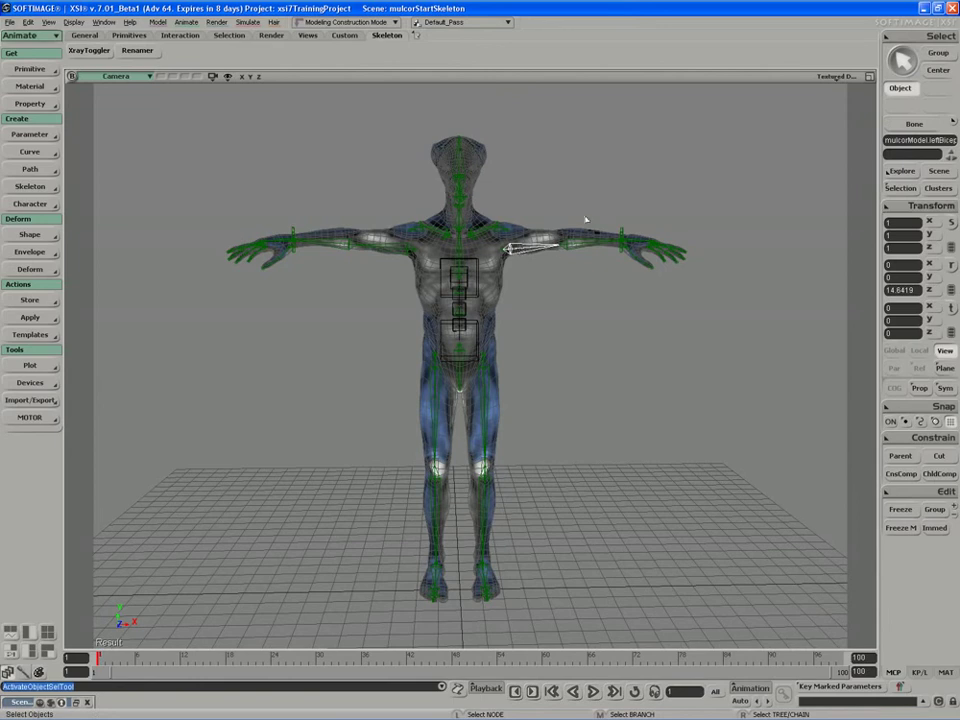
# Step: Select all of the character's bones at once and open the Keyable Parameters Editor for them
pyautogui.moveTo(769, 111); pyautogui.dragTo(130, 640)
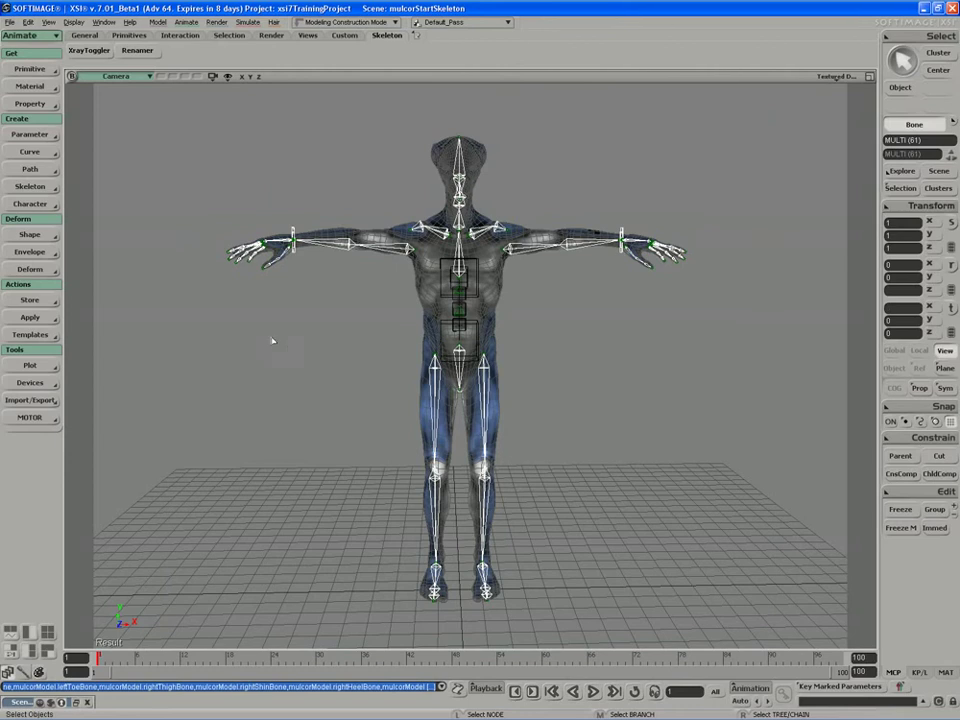
pyautogui.press('z')
pyautogui.moveTo(180, 225); pyautogui.dragTo(308, 280)
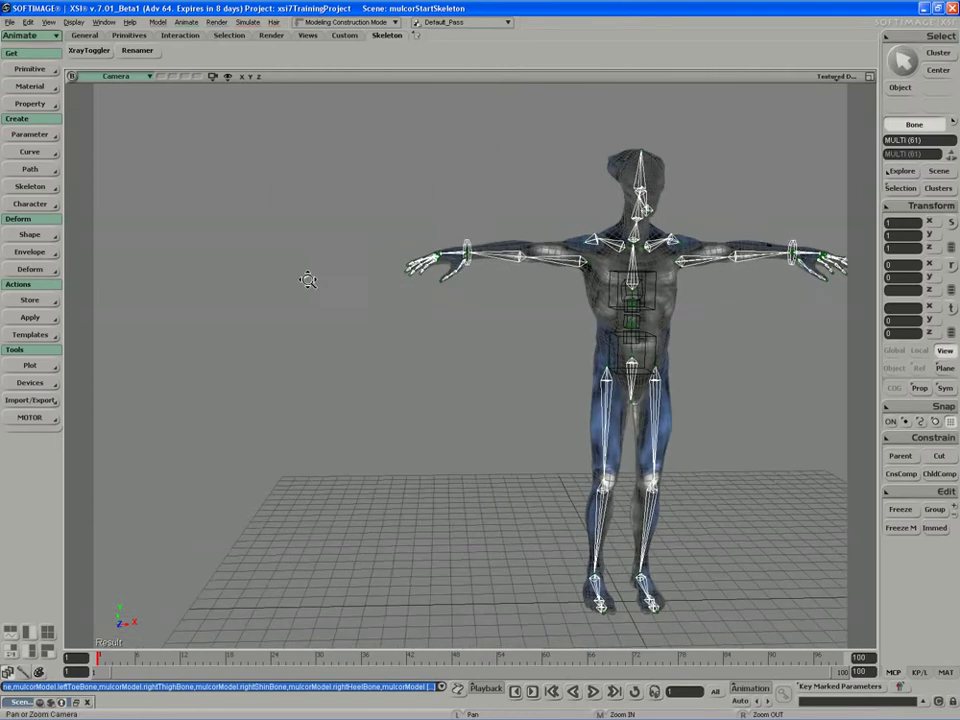
pyautogui.click(48, 22)
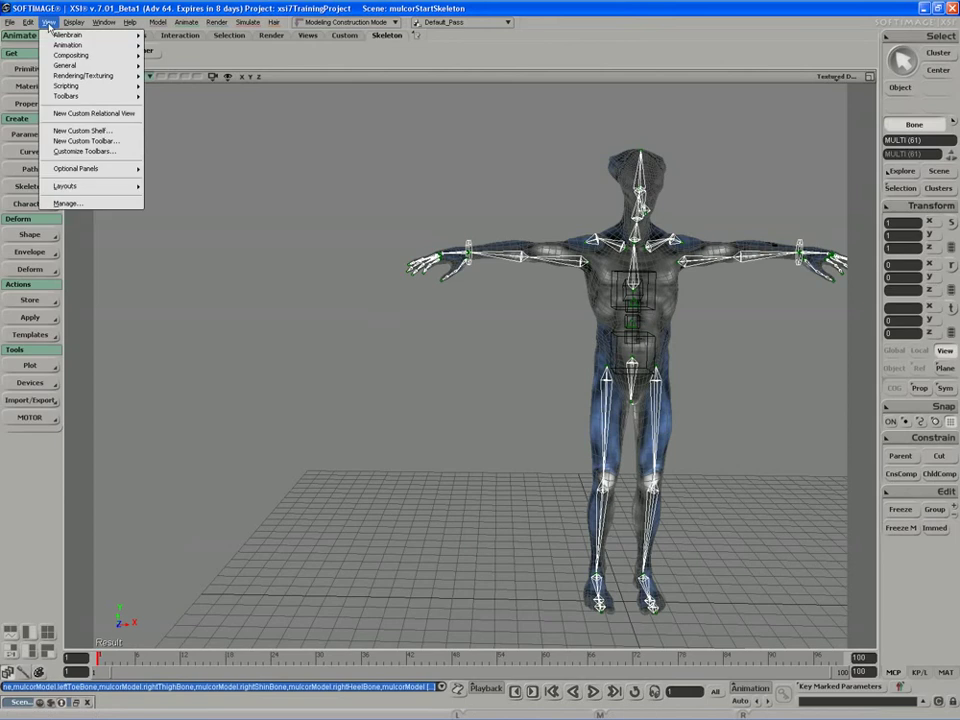
pyautogui.moveTo(70, 45)
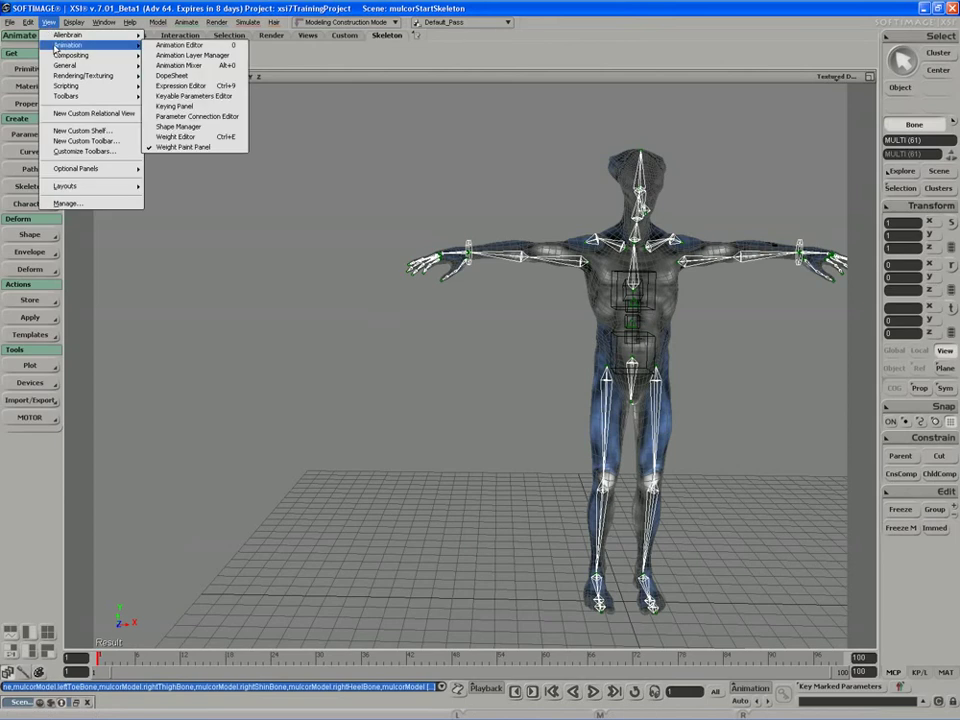
pyautogui.click(185, 96)
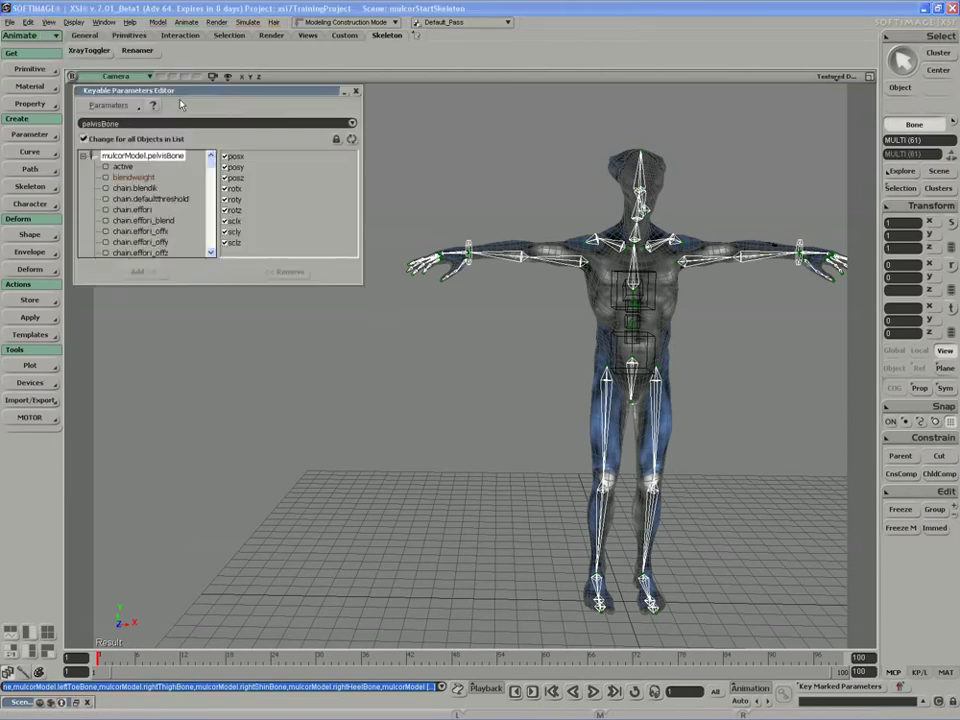
# Step: Check the list of bones covered by the Keyable Parameters Editor
pyautogui.moveTo(182, 99); pyautogui.dragTo(193, 107)
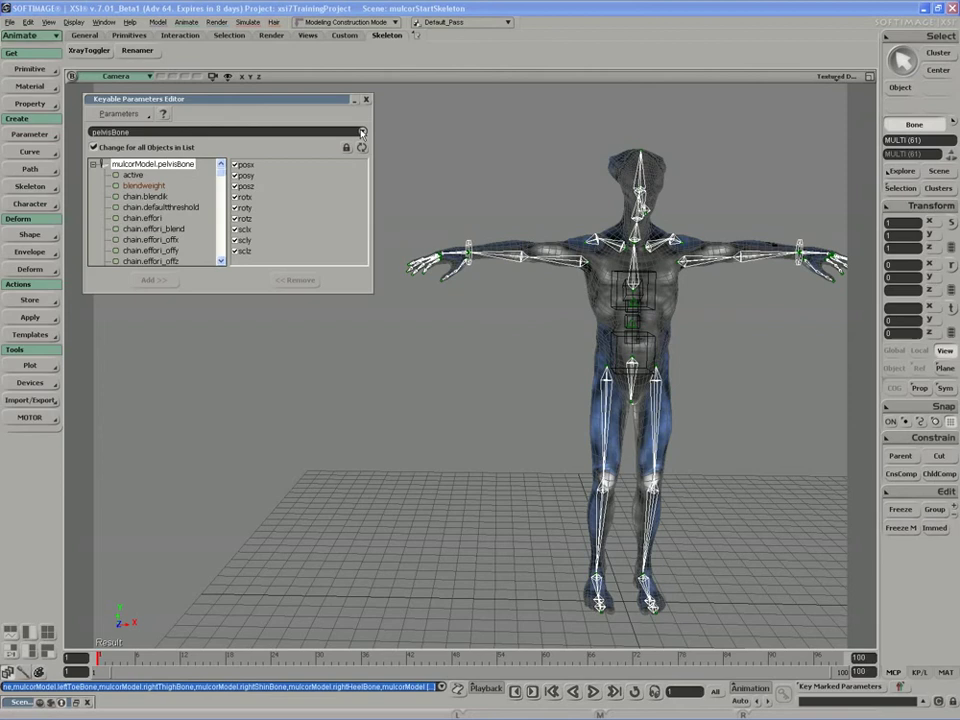
pyautogui.click(362, 132)
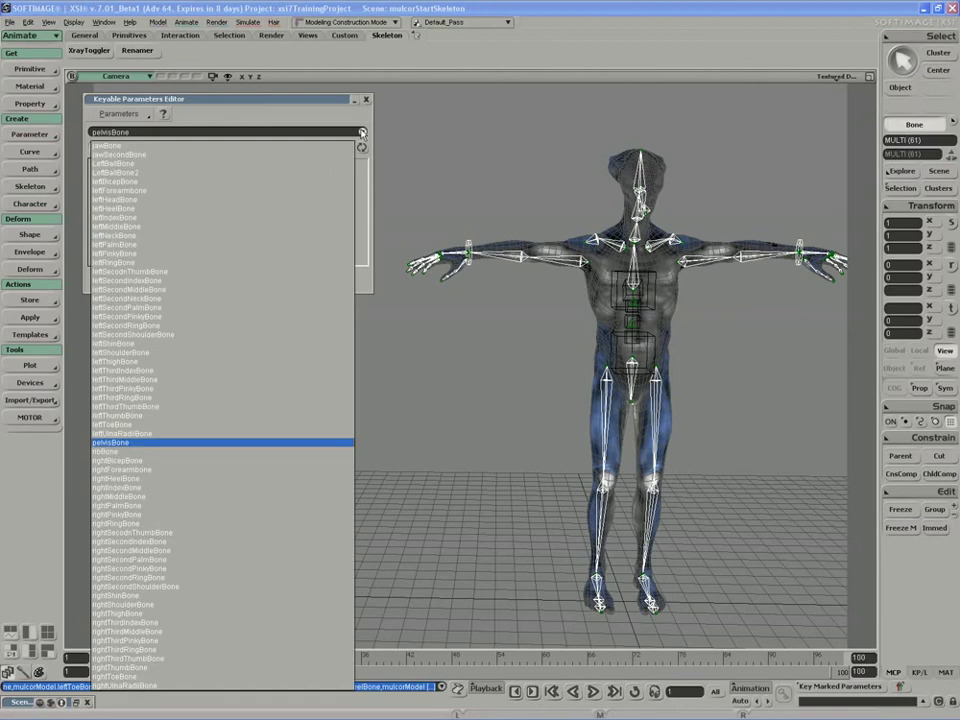
pyautogui.click(426, 136)
pyautogui.moveTo(271, 101); pyautogui.dragTo(292, 121)
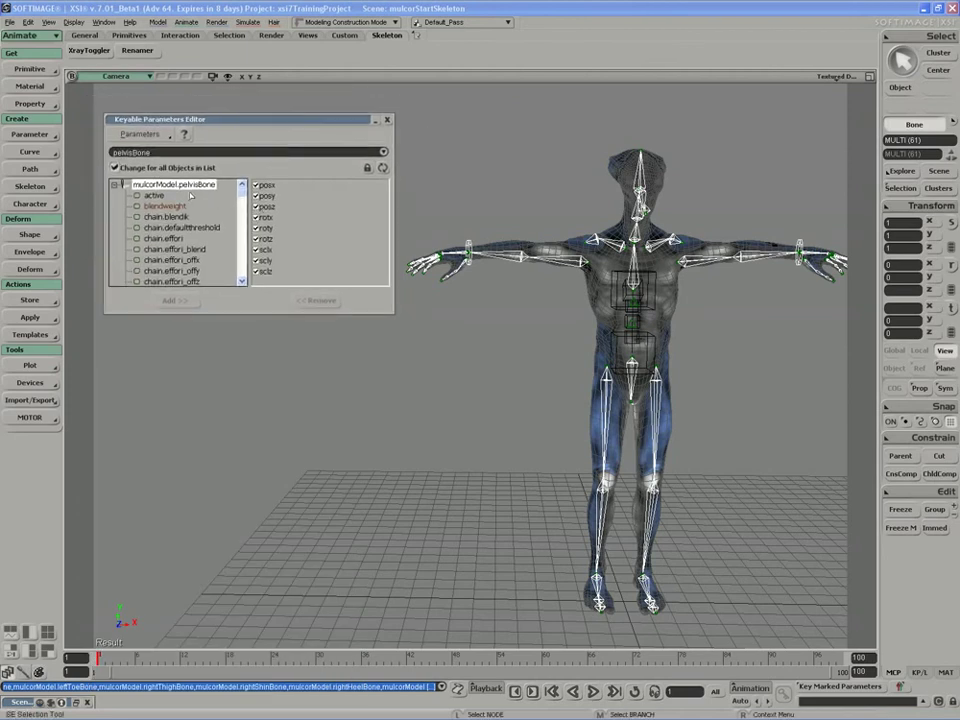
# Step: Remove posx, posy, posz, sclx, scly and sclz from the keyable parameters of all selected bones
pyautogui.click(266, 274)
pyautogui.keyDown('shift'); pyautogui.click(264, 254); pyautogui.keyUp('shift')
pyautogui.keyDown('ctrl'); pyautogui.click(264, 252); pyautogui.keyUp('ctrl')
pyautogui.keyDown('ctrl'); pyautogui.click(262, 261); pyautogui.keyUp('ctrl')
pyautogui.keyDown('ctrl'); pyautogui.click(264, 271); pyautogui.keyUp('ctrl')
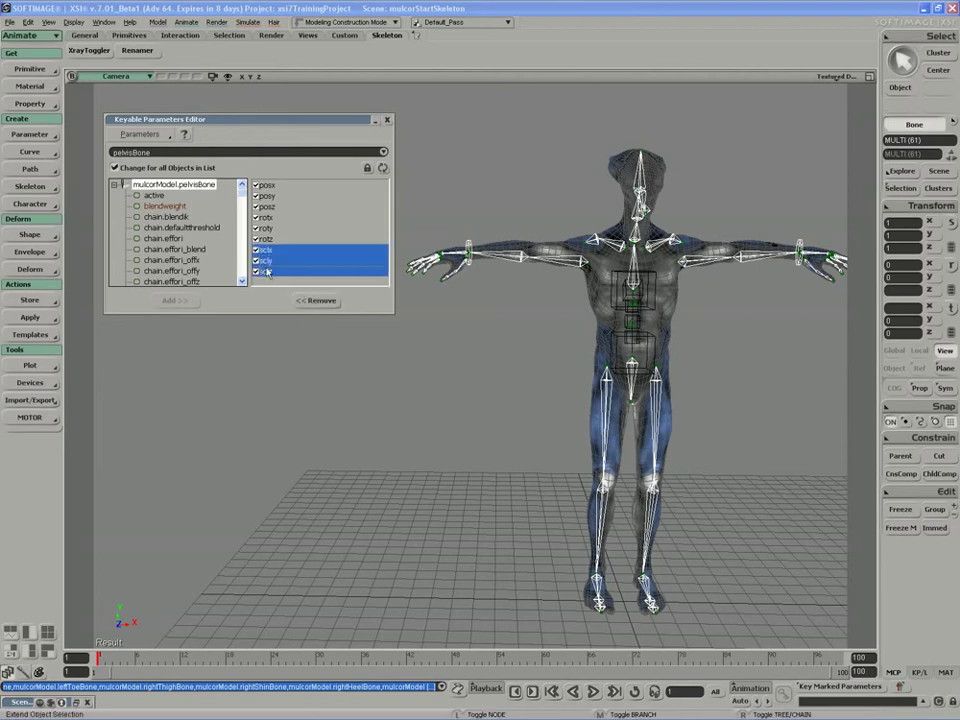
pyautogui.keyDown('ctrl'); pyautogui.click(270, 186); pyautogui.keyUp('ctrl')
pyautogui.keyDown('ctrl'); pyautogui.click(269, 197); pyautogui.keyUp('ctrl')
pyautogui.keyDown('ctrl'); pyautogui.moveTo(270, 200); pyautogui.dragTo(268, 209); pyautogui.keyUp('ctrl')
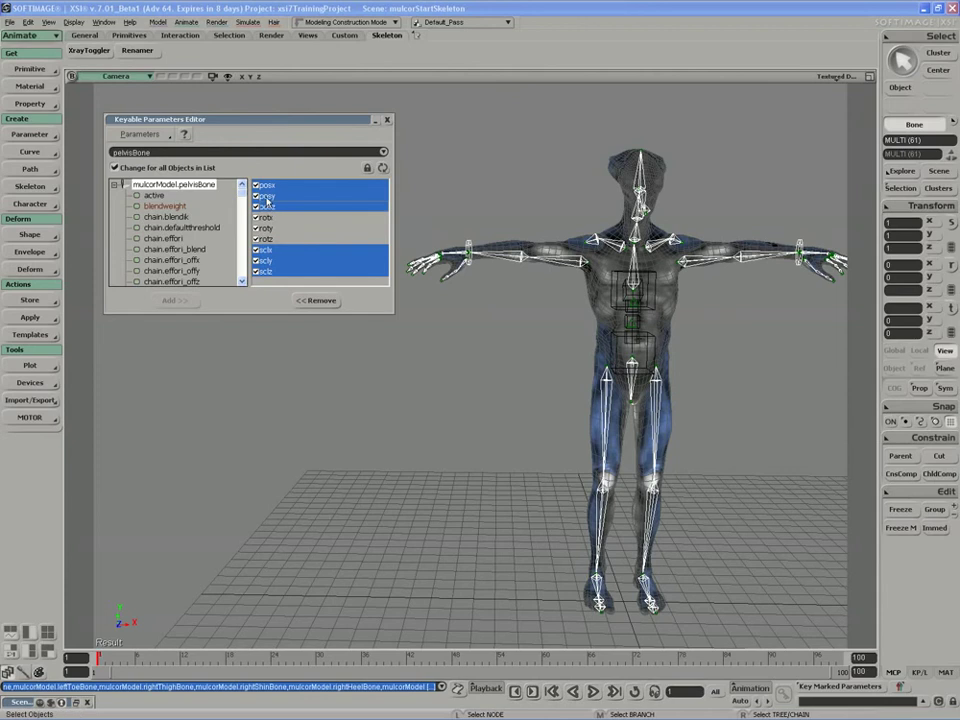
pyautogui.click(317, 302)
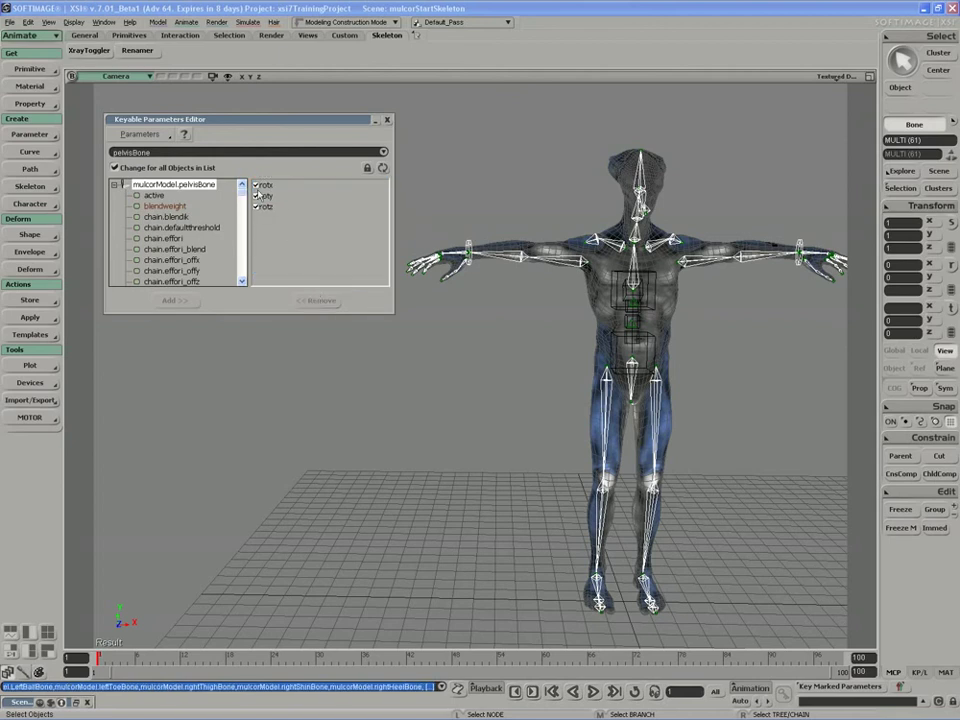
pyautogui.moveTo(310, 119); pyautogui.dragTo(295, 113)
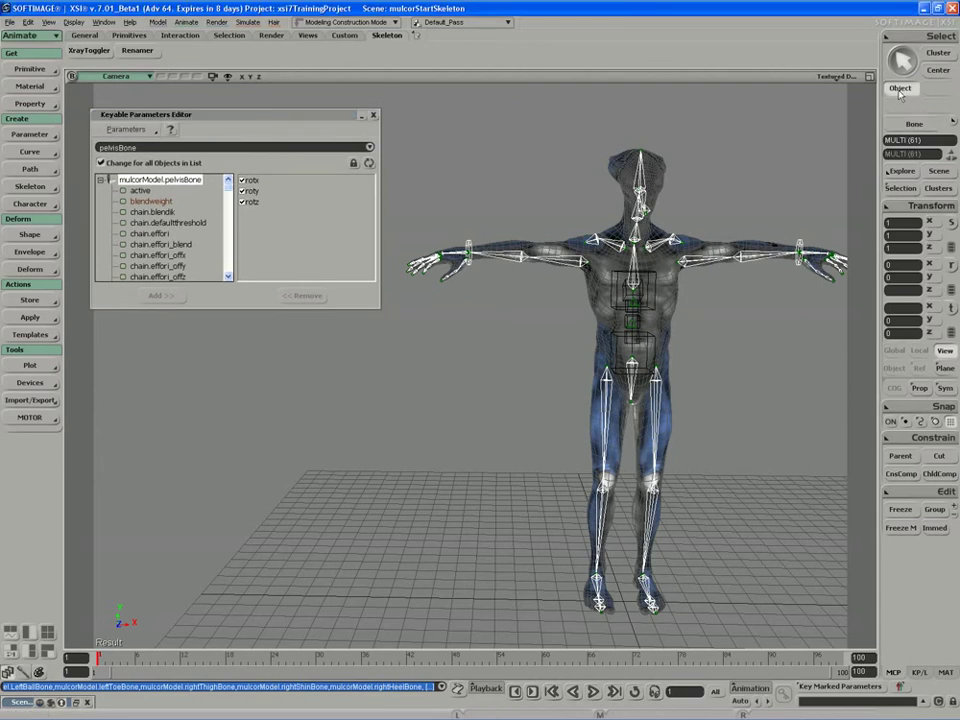
pyautogui.press('s')
pyautogui.moveTo(685, 336); pyautogui.dragTo(577, 350)
pyautogui.moveTo(577, 350); pyautogui.dragTo(574, 358, button='middle')
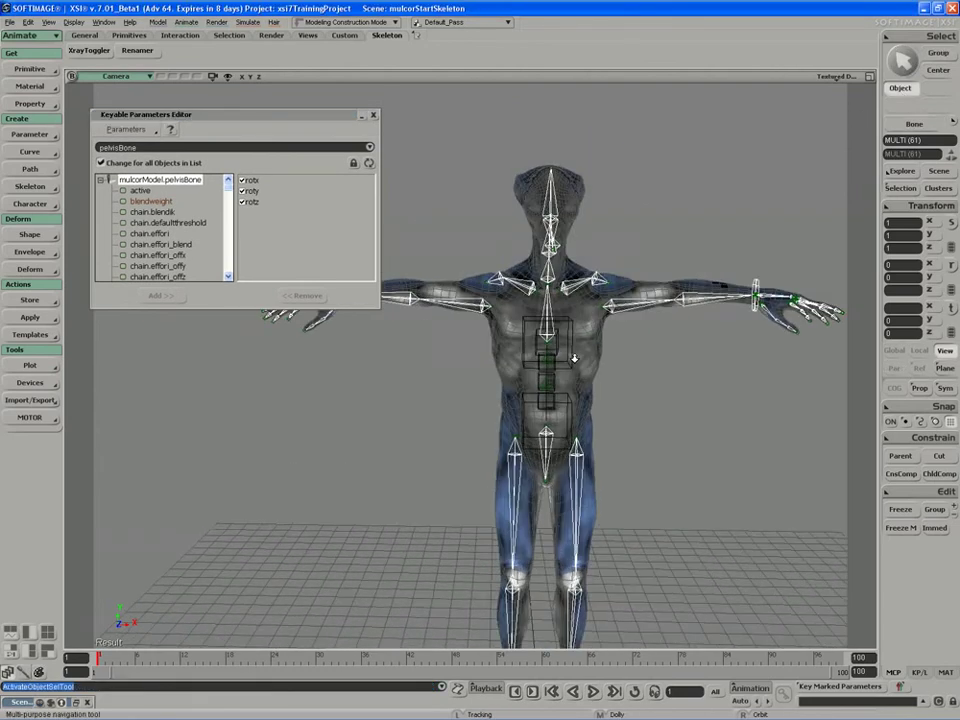
pyautogui.moveTo(574, 358); pyautogui.dragTo(589, 338, button='right')
pyautogui.moveTo(589, 338); pyautogui.dragTo(579, 329)
pyautogui.moveTo(580, 330)
pyautogui.mouseDown(button='middle')
pyautogui.moveTo(585, 323)
pyautogui.moveTo(570, 321)
pyautogui.moveTo(577, 317)
pyautogui.mouseUp(button='middle')
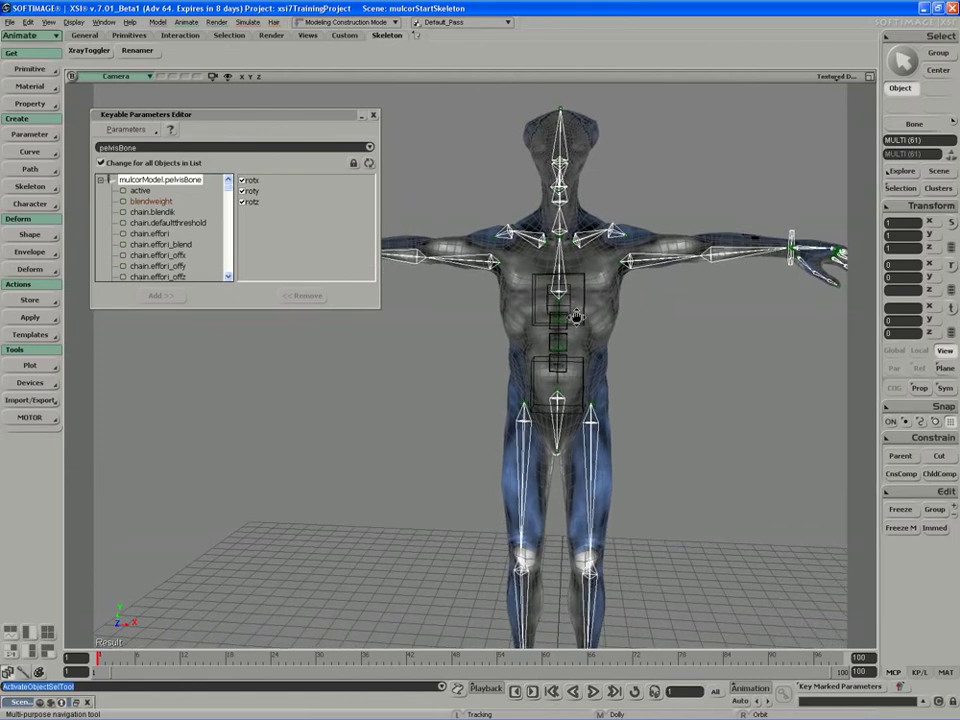
pyautogui.moveTo(576, 317); pyautogui.dragTo(566, 317)
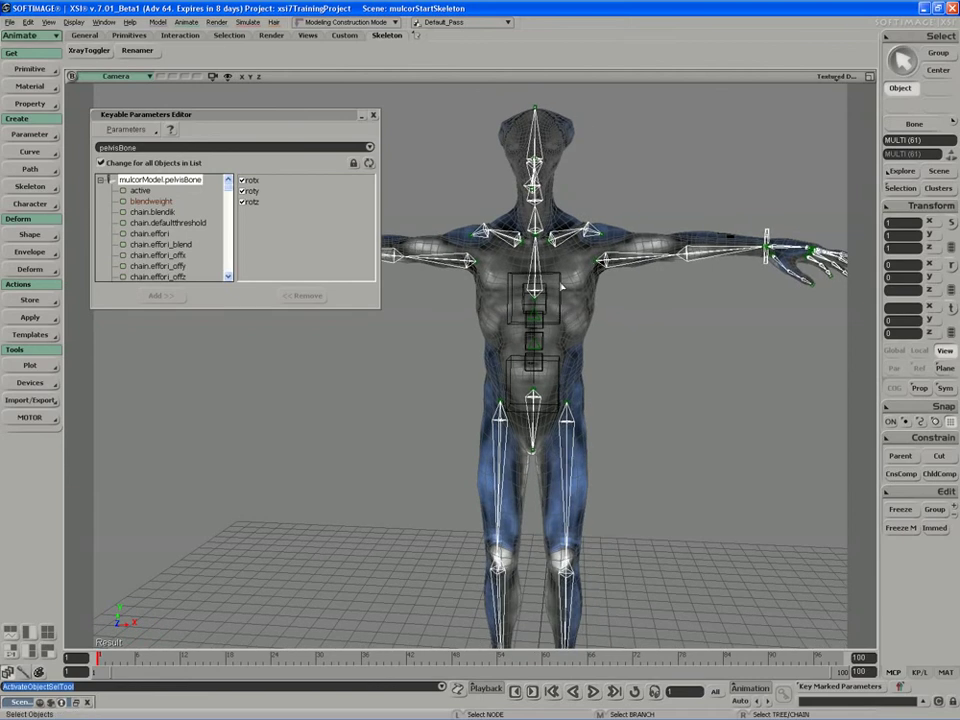
# Step: Expand mulcorModel in the Explorer and hide the members of chainEffectorGroup
pyautogui.press('s')
pyautogui.moveTo(550, 241); pyautogui.dragTo(579, 270, button='right')
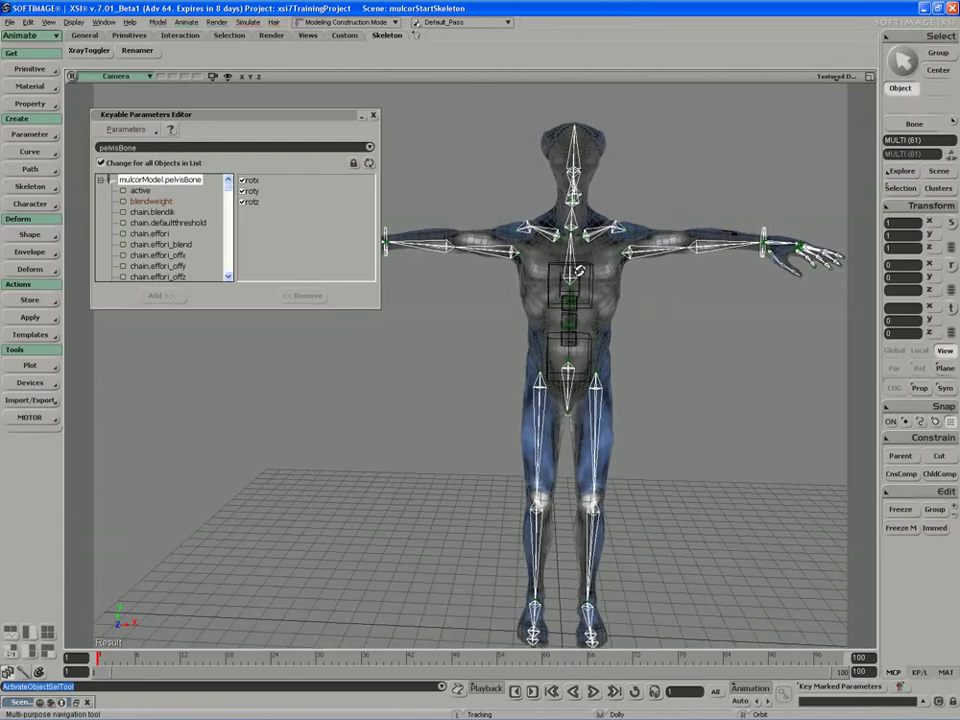
pyautogui.press('8')
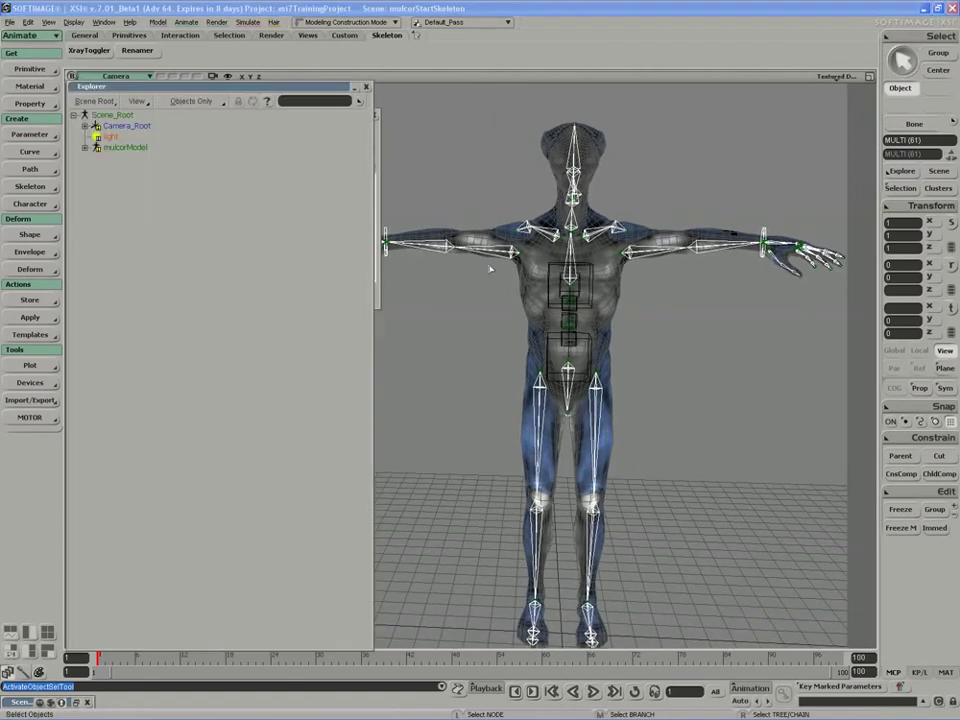
pyautogui.click(85, 147)
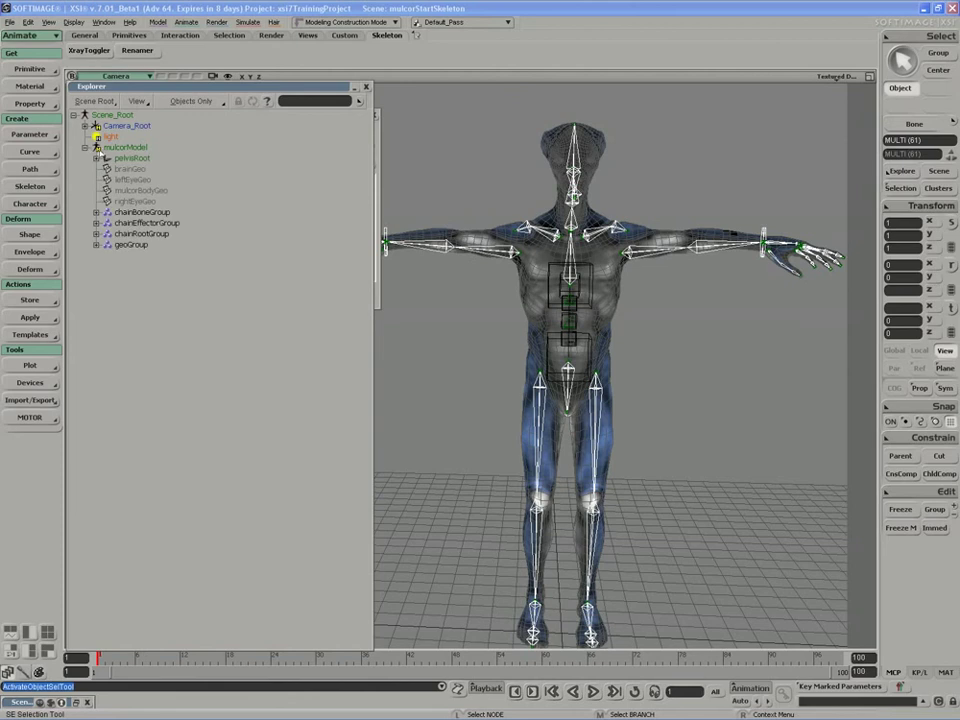
pyautogui.click(131, 223)
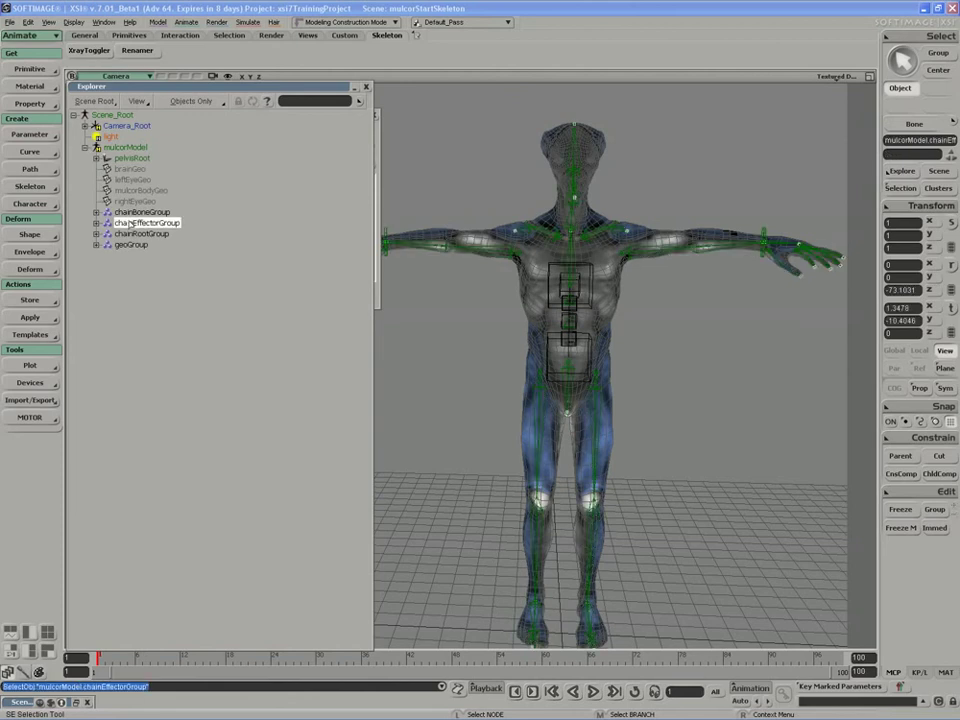
pyautogui.press('Return')
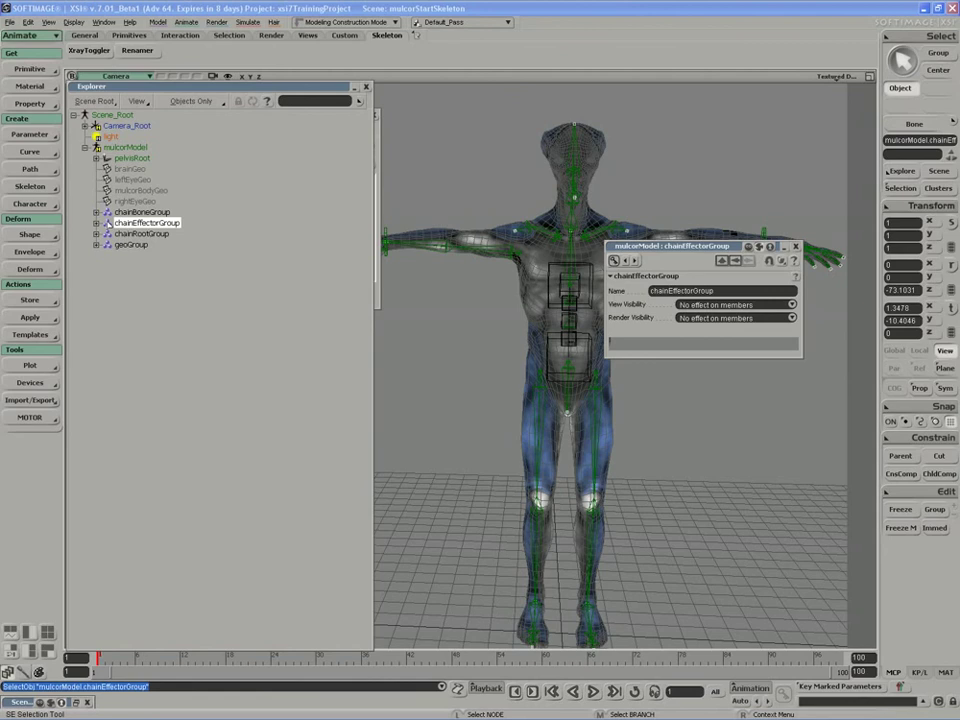
pyautogui.moveTo(659, 248); pyautogui.dragTo(394, 107)
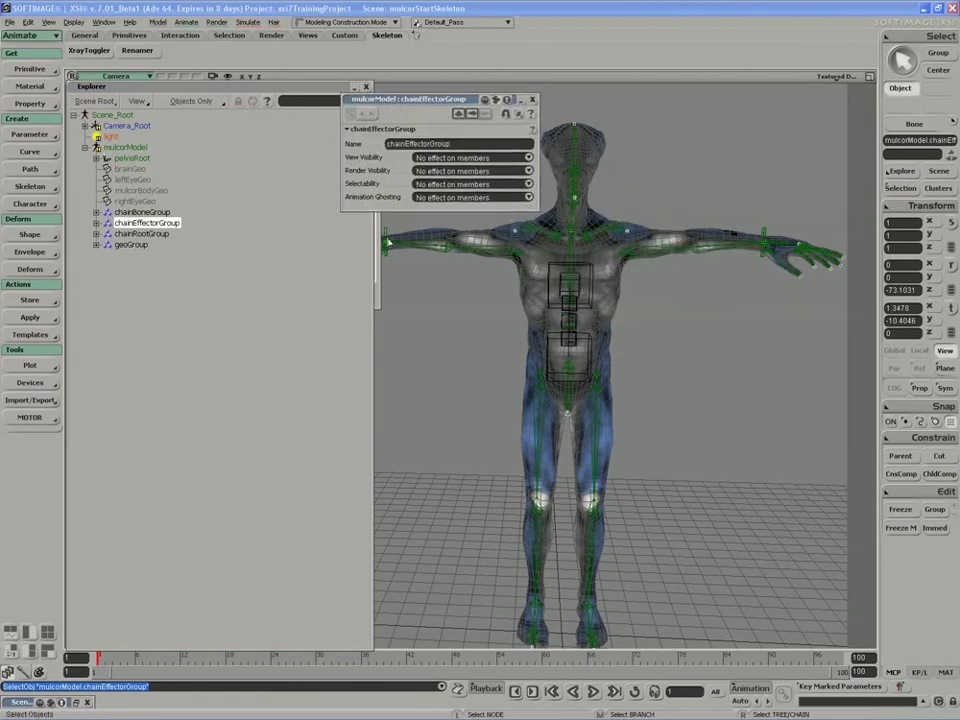
pyautogui.press('h')
pyautogui.press('h')
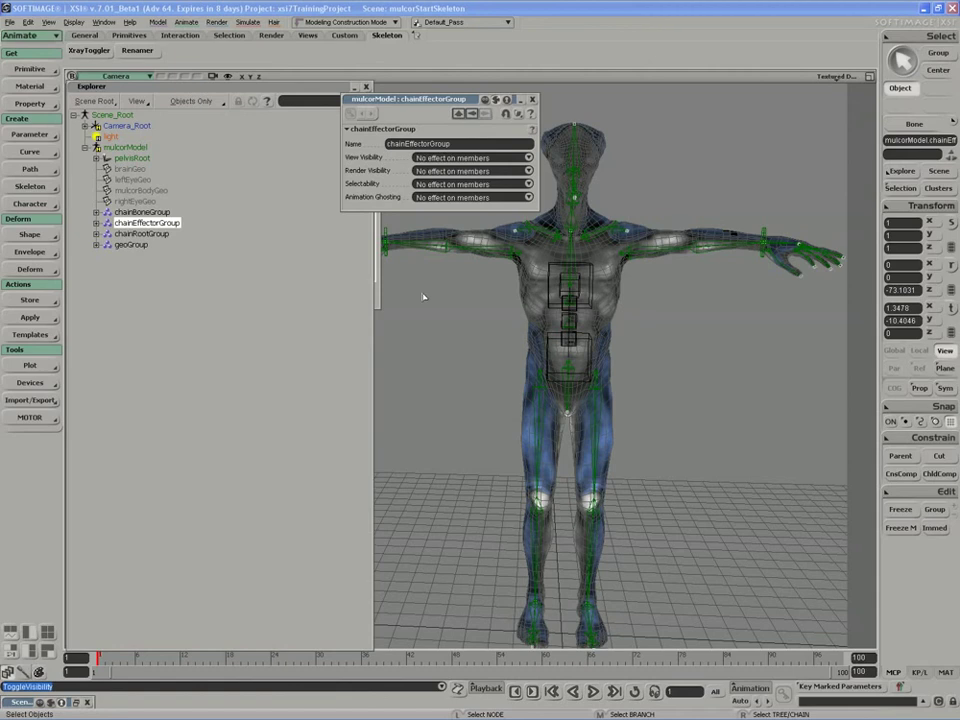
pyautogui.press('h')
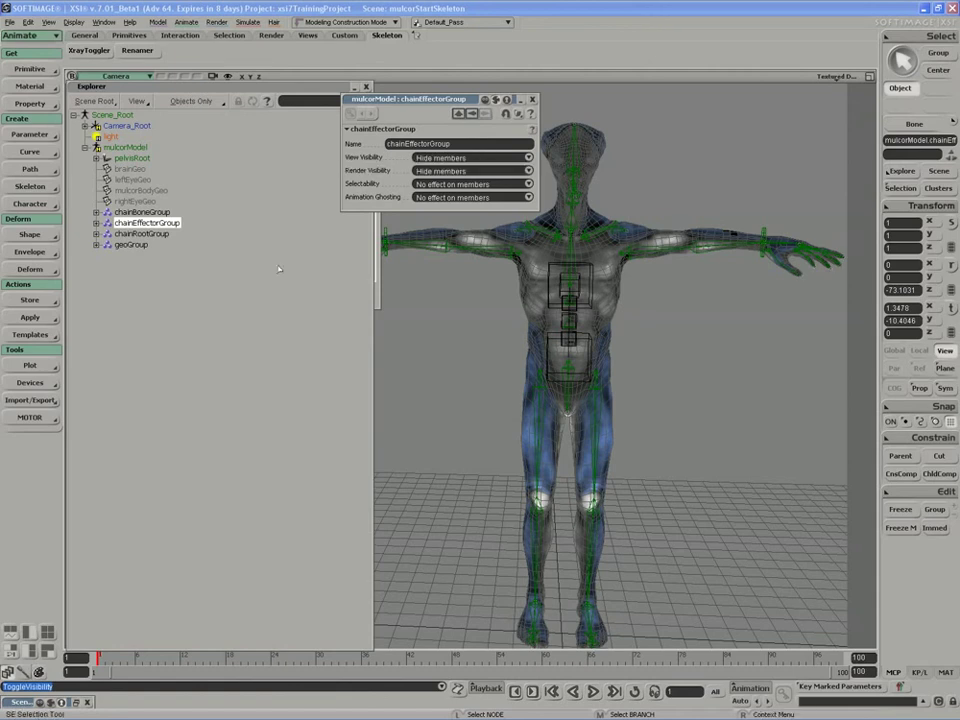
# Step: Remove pelvisRoot from chainRootGroup and check which chain roots the group contains
pyautogui.click(166, 235)
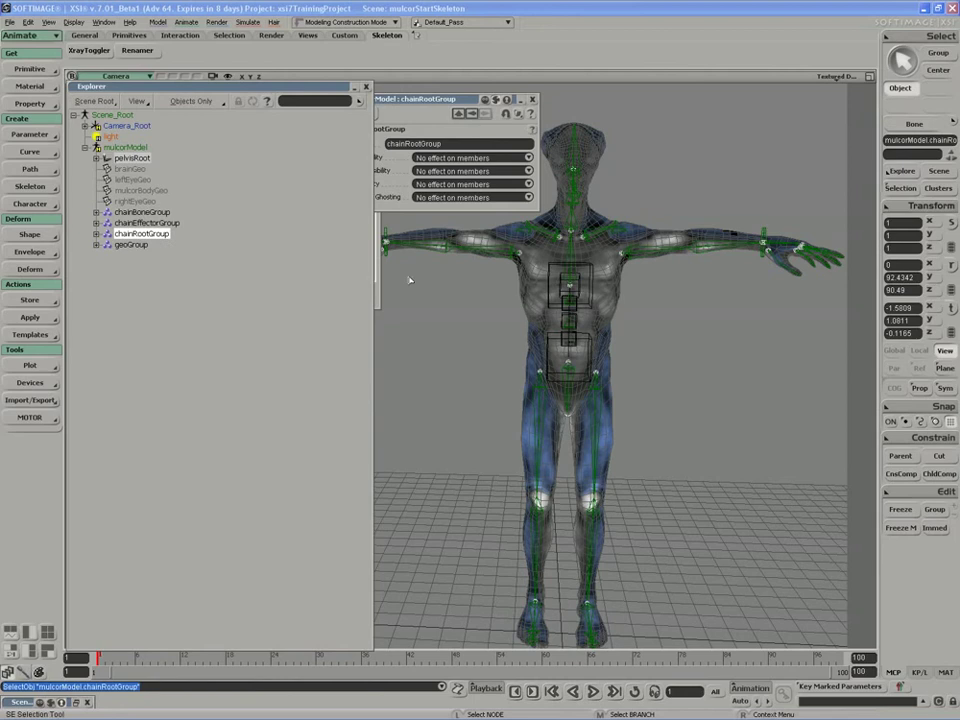
pyautogui.click(569, 366)
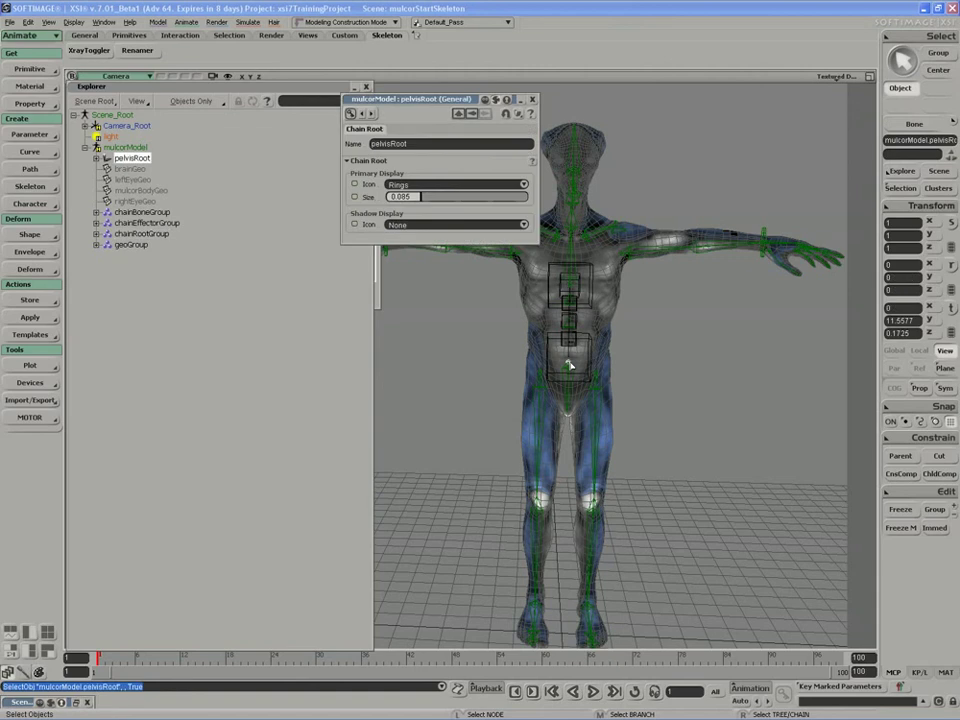
pyautogui.rightClick(139, 234)
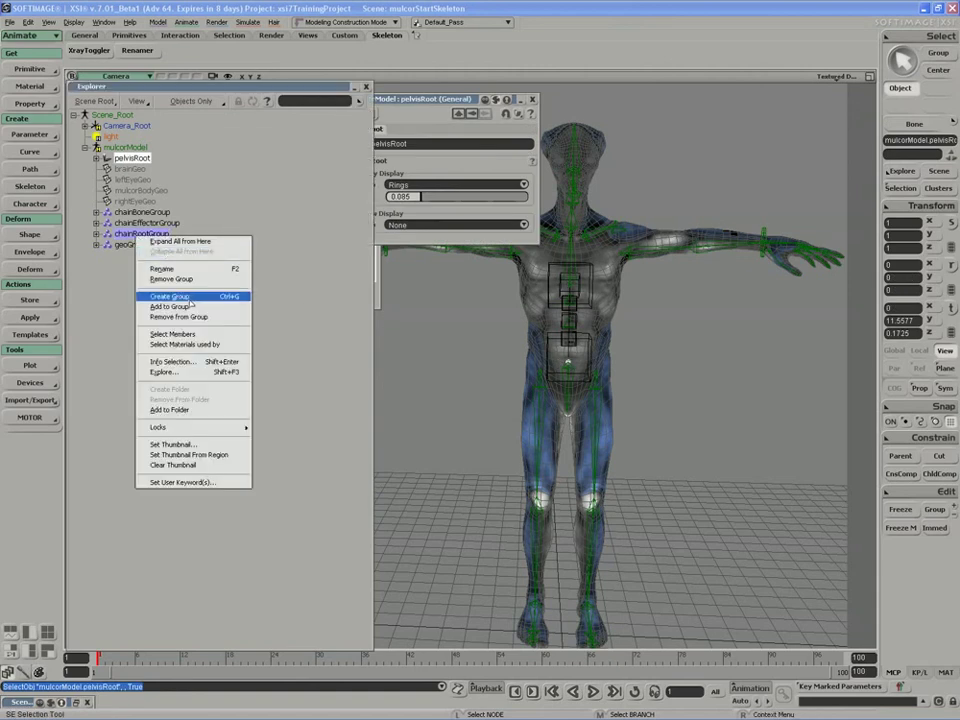
pyautogui.click(190, 317)
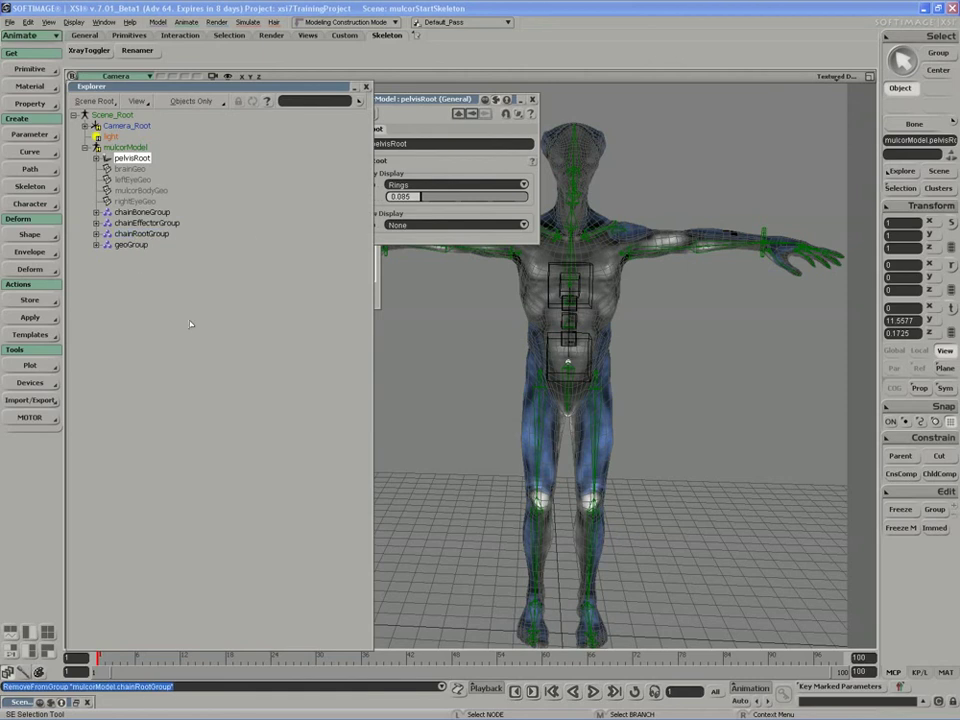
pyautogui.click(135, 235)
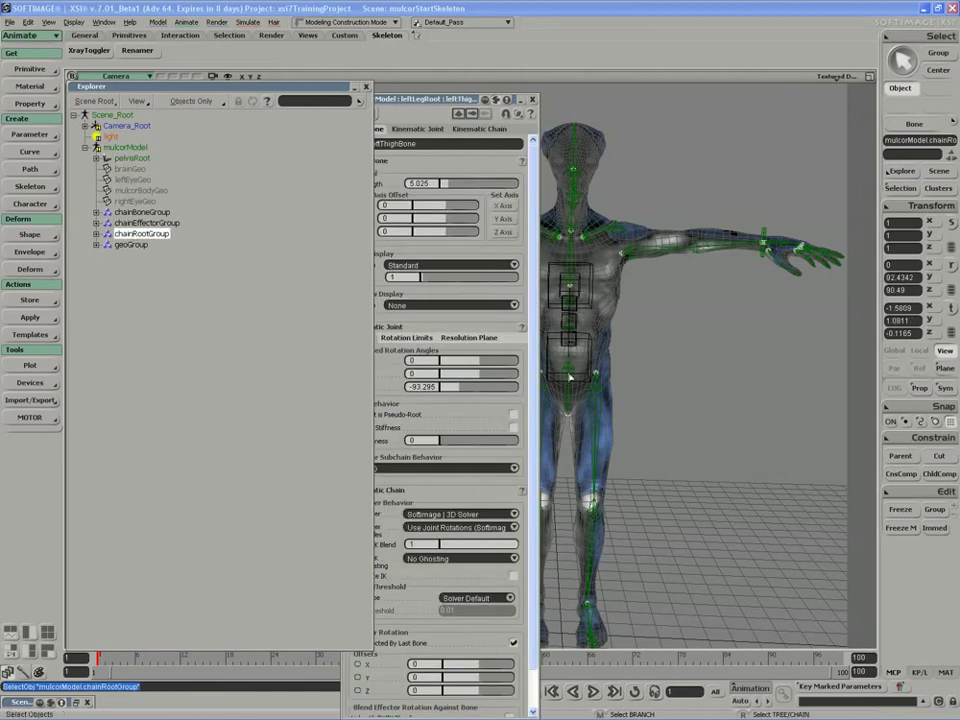
pyautogui.click(531, 100)
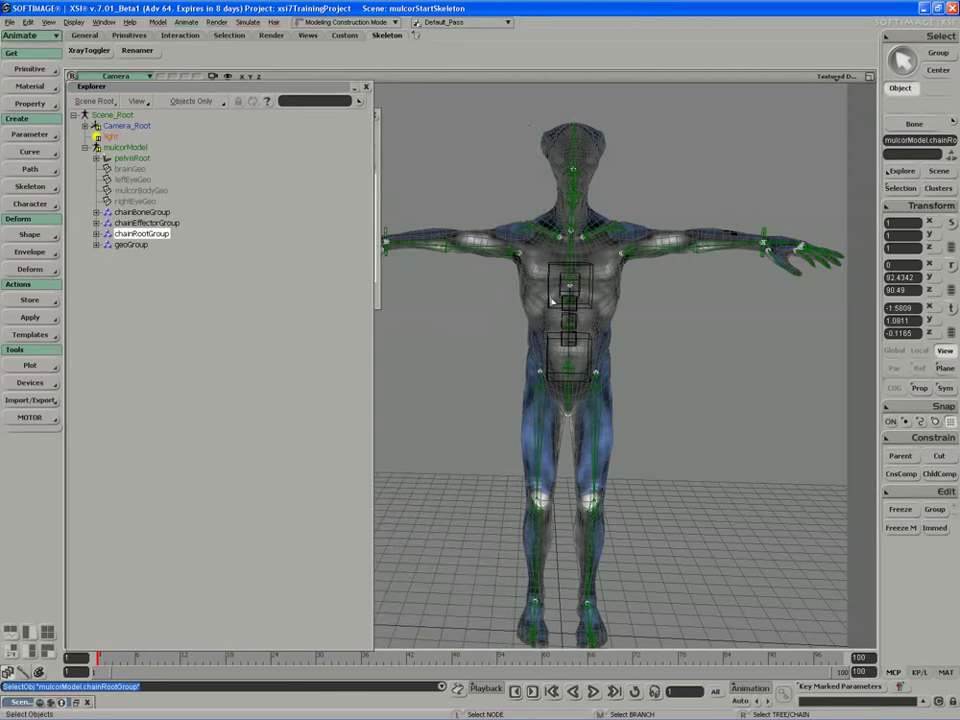
# Step: Select pelvisRoot at the pelvis and open its chain root properties
pyautogui.press('s')
pyautogui.moveTo(529, 313); pyautogui.dragTo(485, 361, button='middle')
pyautogui.moveTo(485, 361); pyautogui.dragTo(433, 361)
pyautogui.moveTo(433, 361); pyautogui.dragTo(536, 364, button='middle')
pyautogui.press('space')
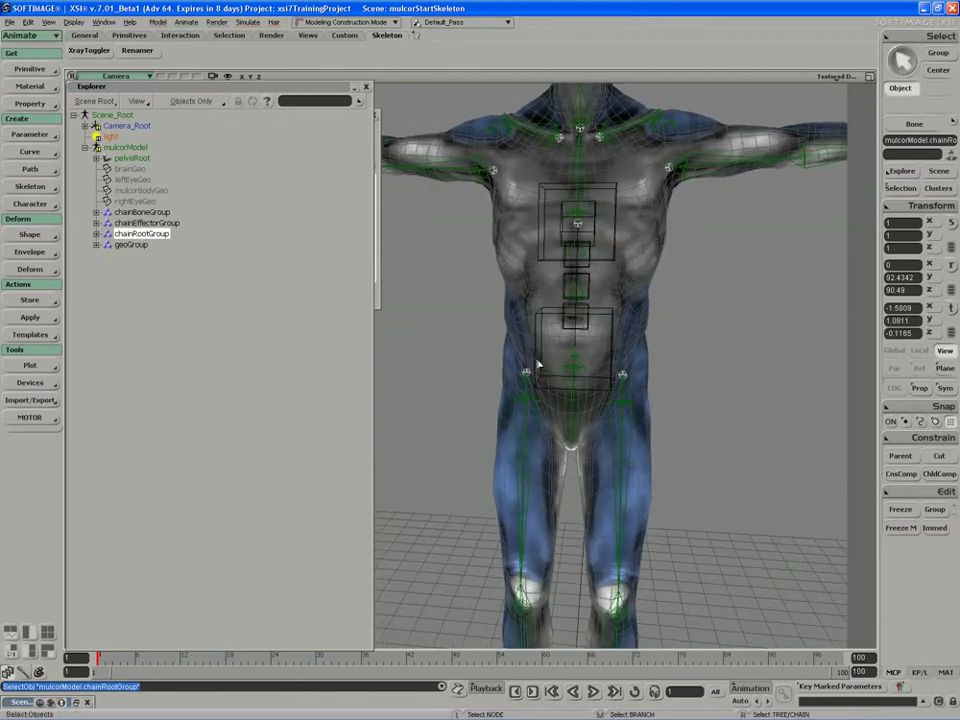
pyautogui.click(574, 357)
pyautogui.press('s')
pyautogui.moveTo(511, 338); pyautogui.dragTo(549, 360, button='right')
pyautogui.press('s')
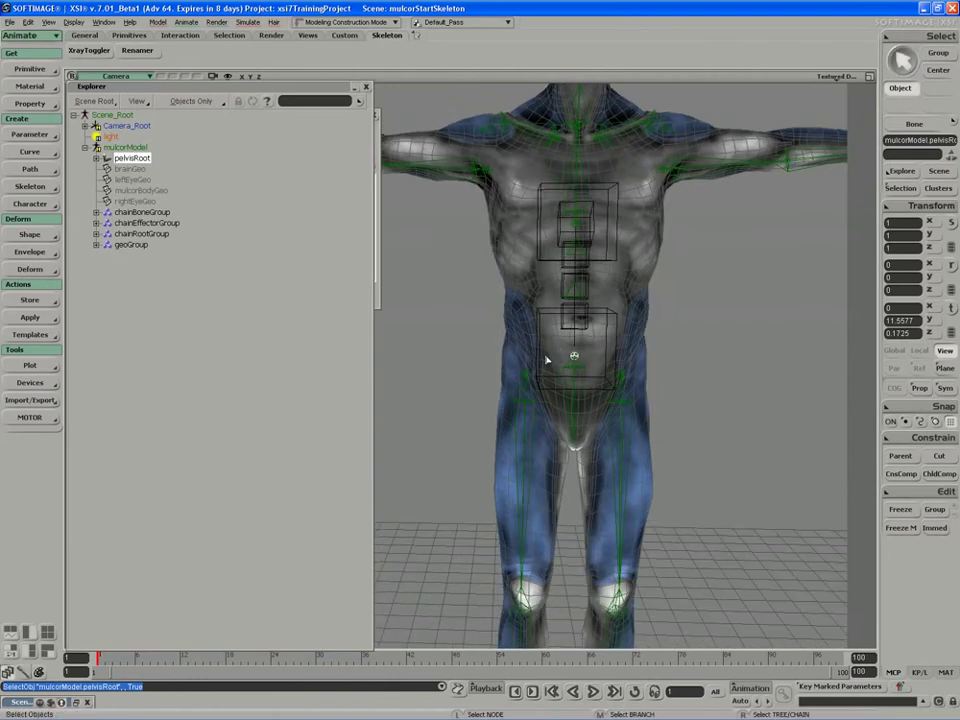
pyautogui.press('space')
pyautogui.press('Return')
pyautogui.moveTo(447, 102); pyautogui.dragTo(387, 96)
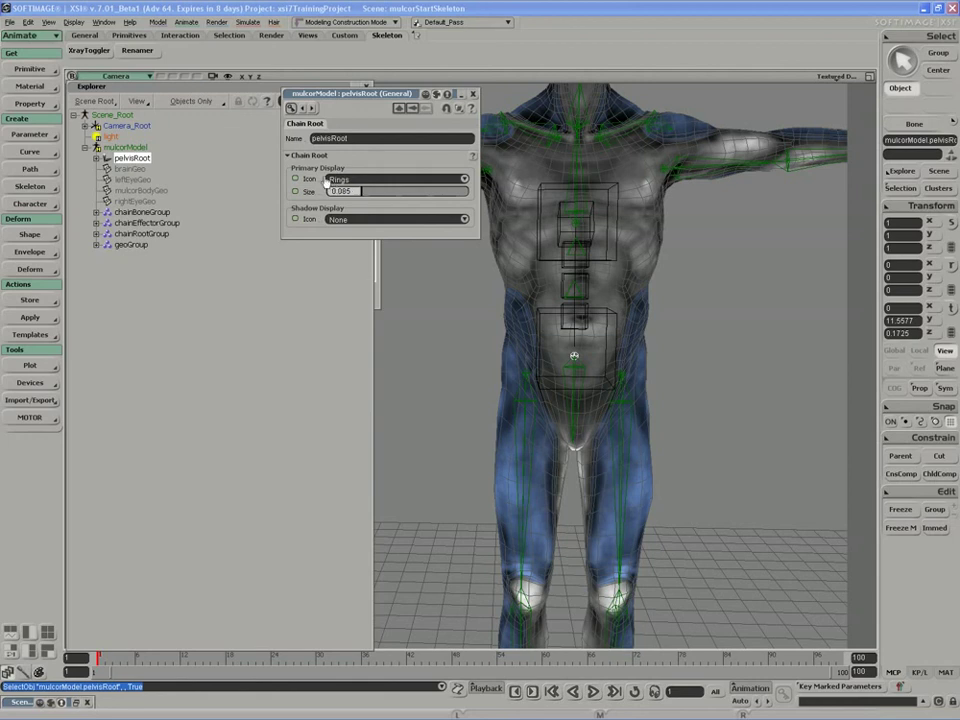
# Step: Set pelvisRoot's primary display icon to None and its shadow display icon to Box
pyautogui.click(336, 179)
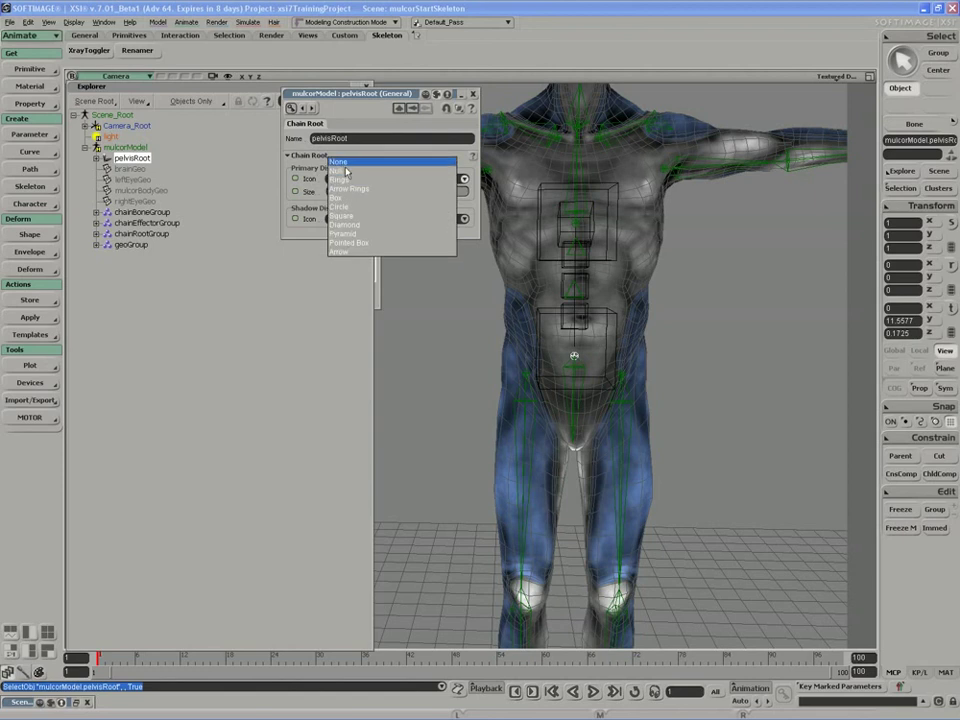
pyautogui.click(346, 164)
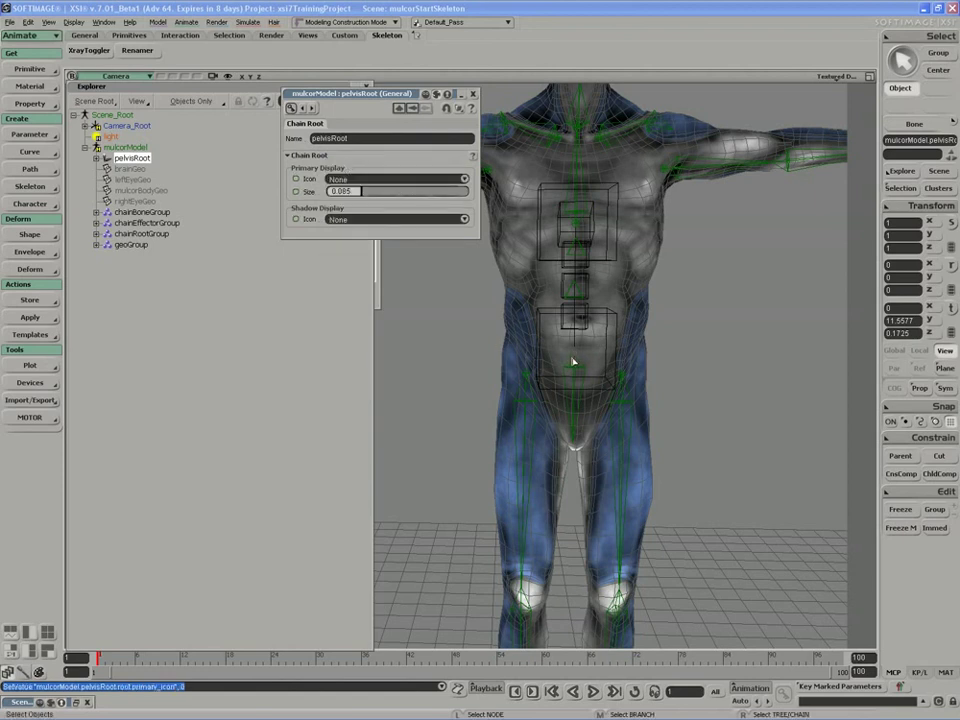
pyautogui.click(343, 219)
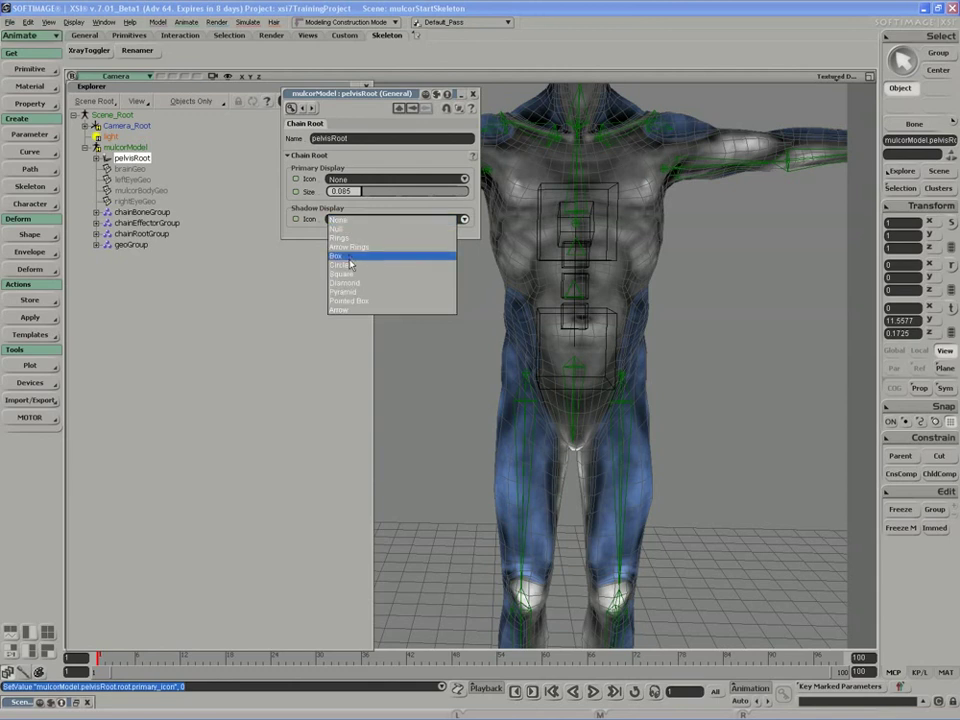
pyautogui.click(349, 258)
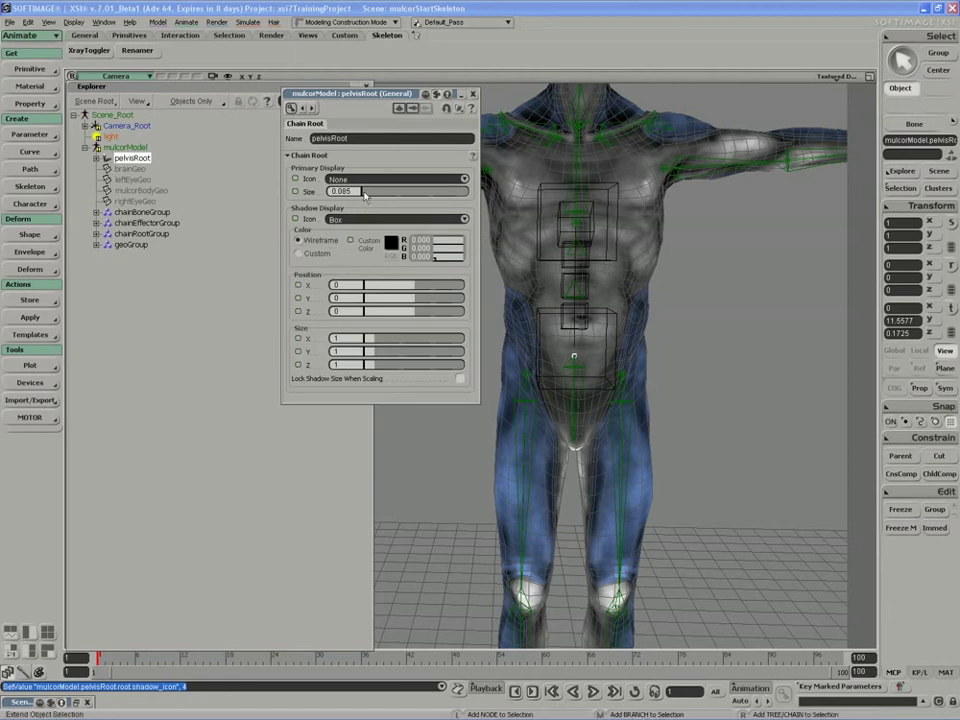
# Step: Shape pelvisRoot's box into a thin slab around the hips with display size about 3.6 and shadow Y size about 0.036, then close its properties
pyautogui.moveTo(365, 195); pyautogui.dragTo(538, 204)
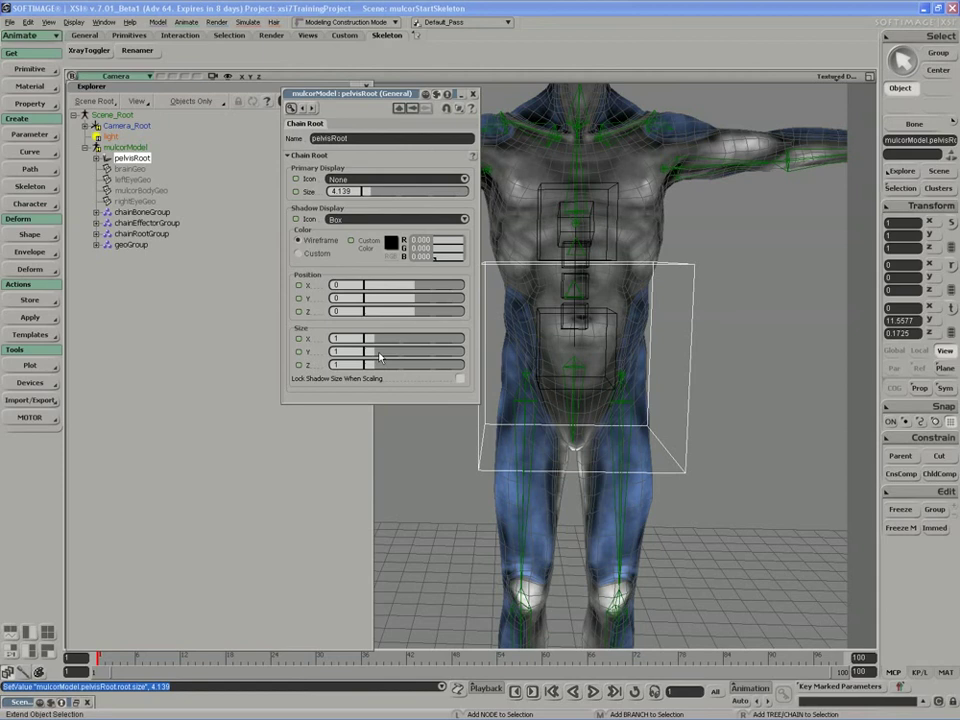
pyautogui.moveTo(379, 356); pyautogui.dragTo(186, 357)
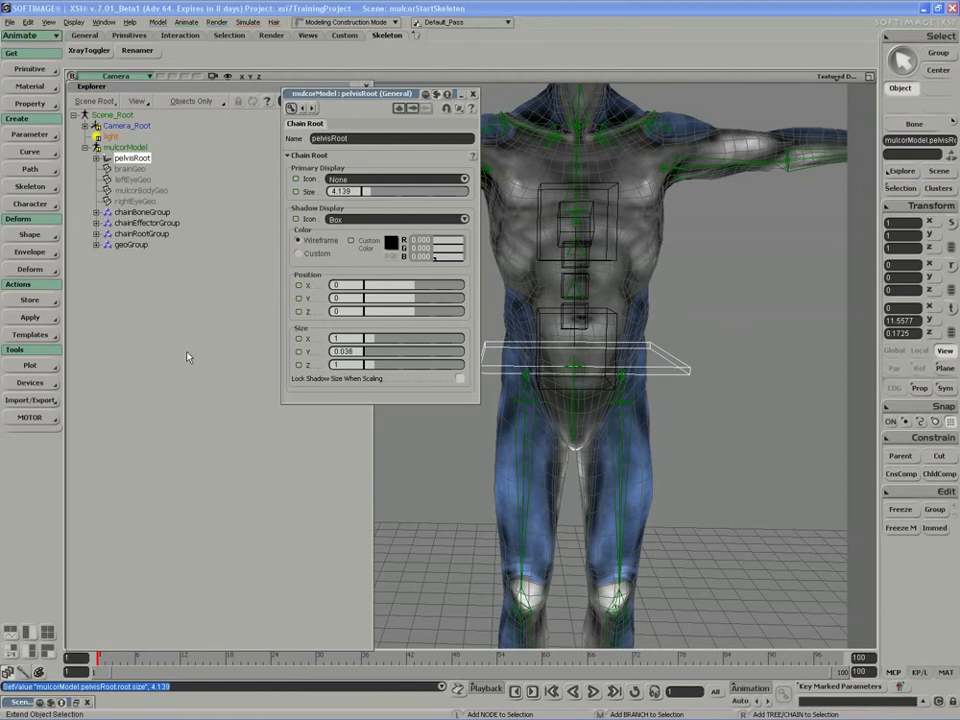
pyautogui.press('s')
pyautogui.moveTo(582, 490)
pyautogui.mouseDown(button='right')
pyautogui.moveTo(531, 495)
pyautogui.moveTo(584, 470)
pyautogui.mouseUp(button='right')
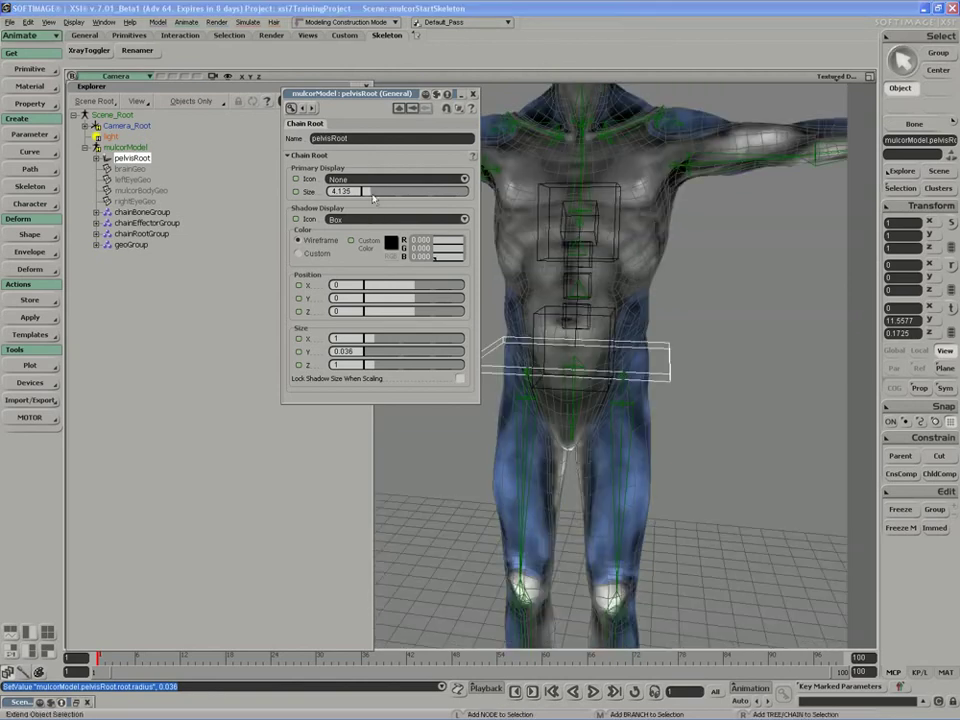
pyautogui.moveTo(362, 192); pyautogui.dragTo(351, 198)
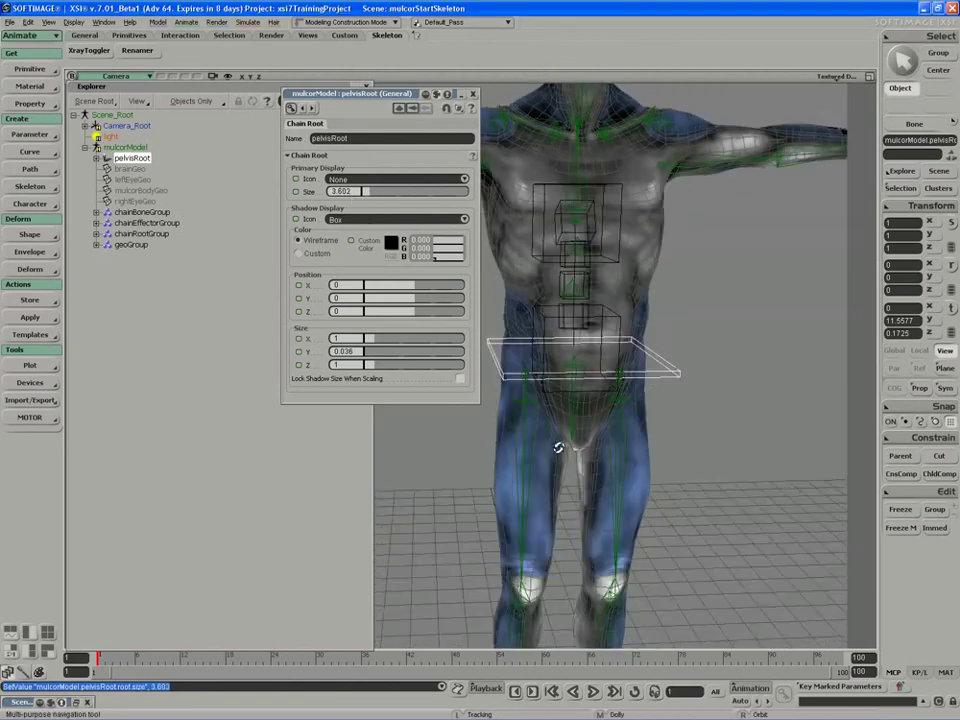
pyautogui.moveTo(557, 446)
pyautogui.mouseDown(button='right')
pyautogui.moveTo(634, 454)
pyautogui.moveTo(568, 439)
pyautogui.mouseUp(button='right')
pyautogui.press('space')
pyautogui.click(578, 446)
pyautogui.press('s')
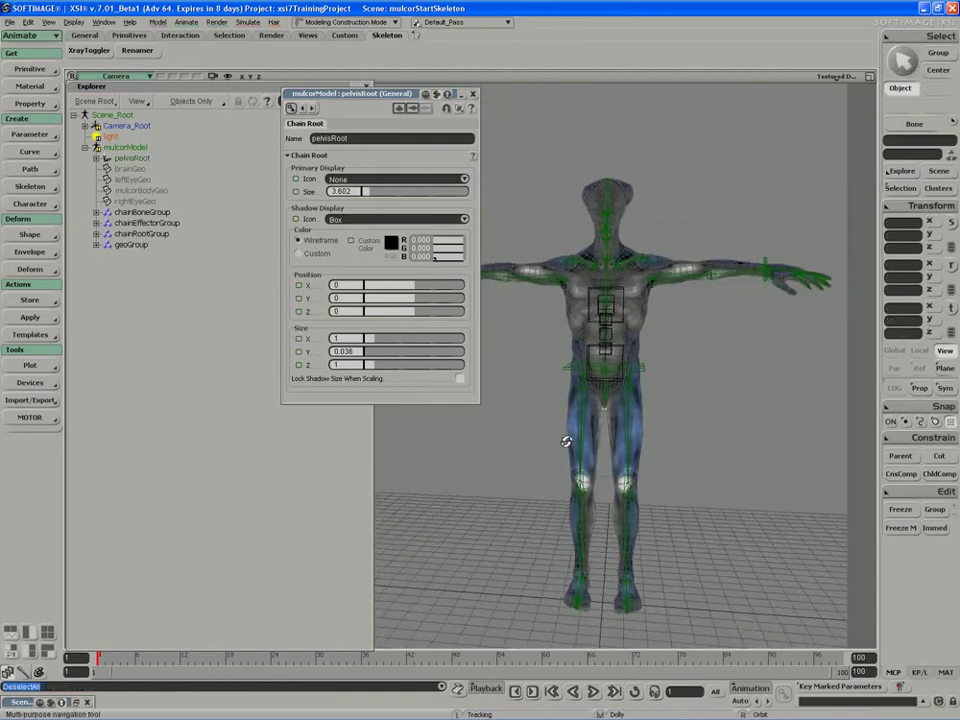
pyautogui.click(473, 95)
# Step: Hide the members of chainRootGroup
pyautogui.scroll(2, 536, 325)
pyautogui.scroll(1, 536, 325)
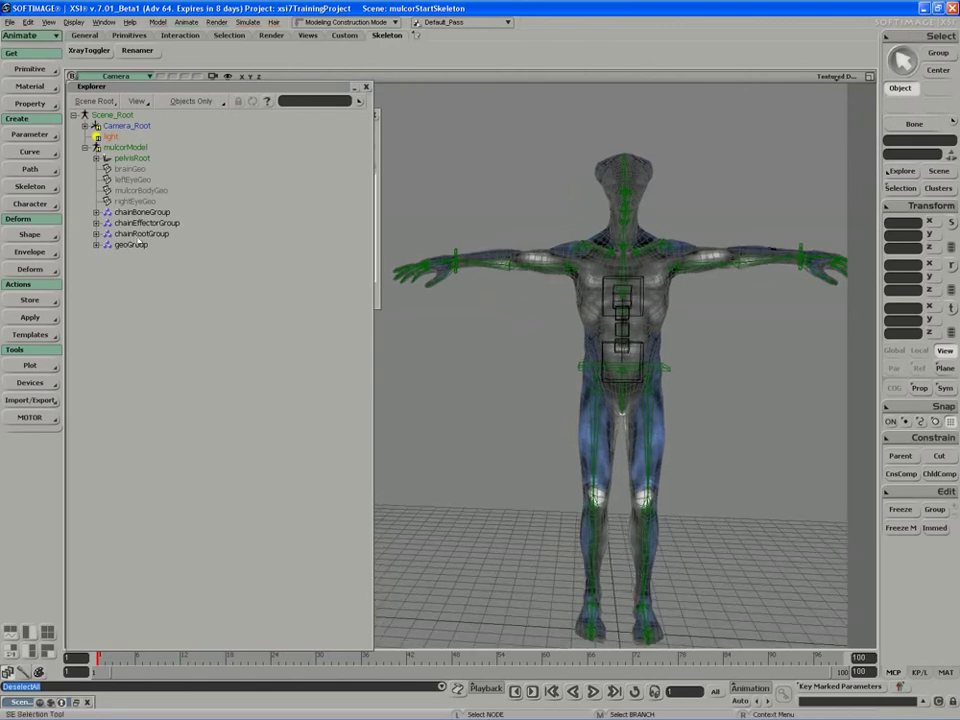
pyautogui.click(141, 233)
pyautogui.press('h')
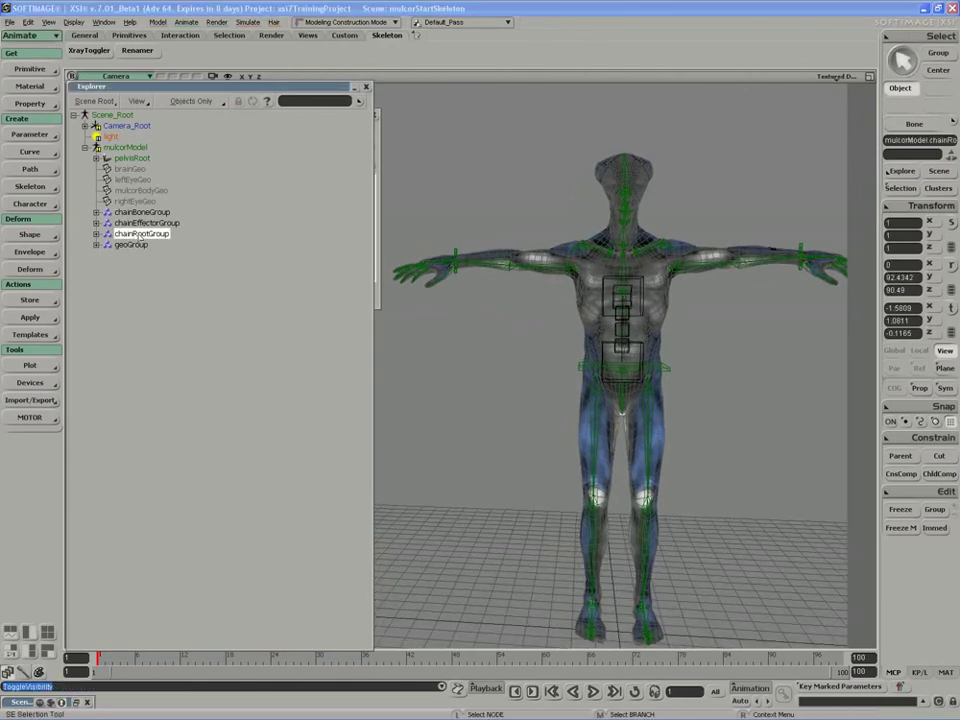
# Step: Examine the spine control boxes and the pelvisRoot box on the torso up close
pyautogui.press('s')
pyautogui.moveTo(505, 360); pyautogui.dragTo(491, 358)
pyautogui.moveTo(491, 358); pyautogui.dragTo(557, 358, button='right')
pyautogui.moveTo(557, 358); pyautogui.dragTo(493, 396, button='middle')
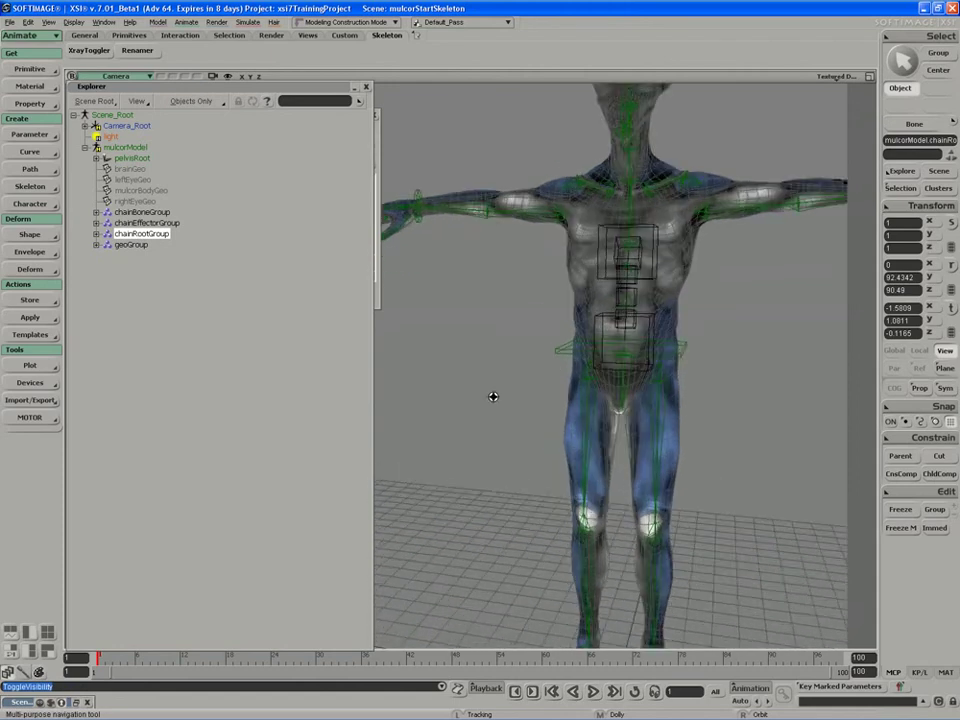
pyautogui.moveTo(666, 274); pyautogui.dragTo(604, 362)
pyautogui.moveTo(604, 362); pyautogui.dragTo(502, 423, button='middle')
pyautogui.moveTo(672, 378); pyautogui.dragTo(570, 386)
pyautogui.moveTo(570, 386); pyautogui.dragTo(498, 426, button='middle')
pyautogui.moveTo(498, 426); pyautogui.dragTo(517, 394)
pyautogui.moveTo(517, 393); pyautogui.dragTo(544, 383, button='right')
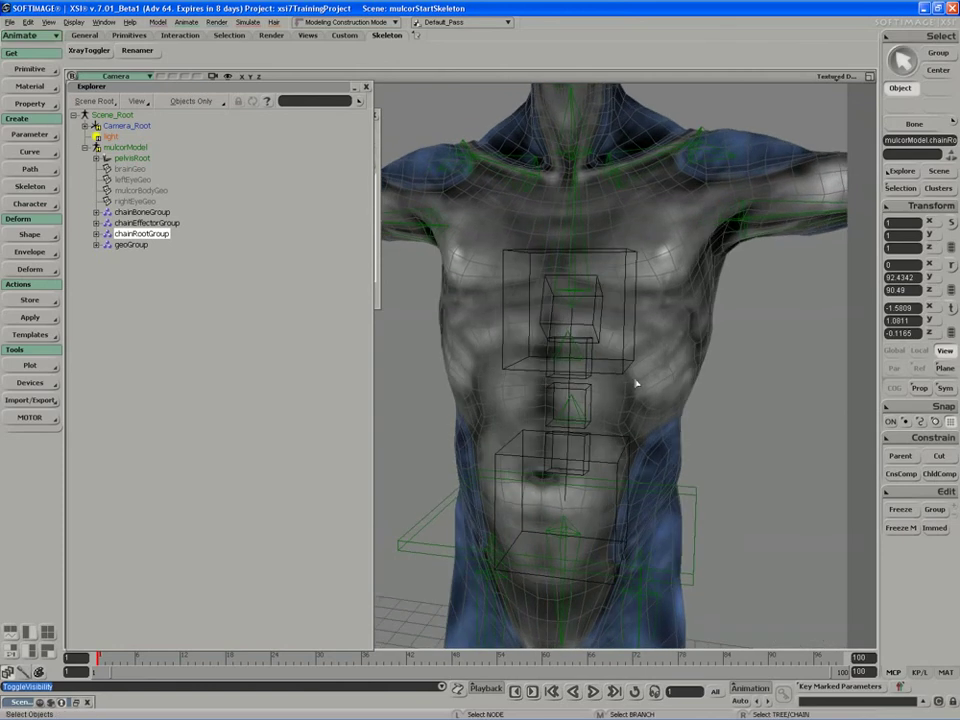
# Step: Try scaling the chest box chestSpineBaseCns uniformly to about 1.535 and undo the scaling
pyautogui.click(509, 369)
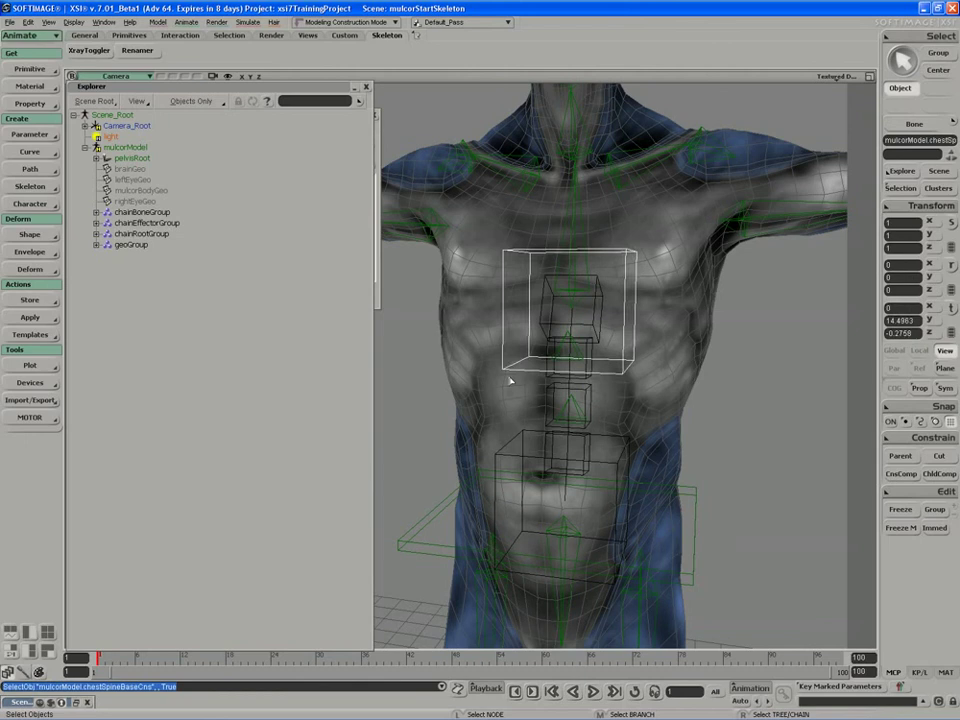
pyautogui.press('v')
pyautogui.moveTo(574, 312); pyautogui.dragTo(636, 259)
pyautogui.hotkey('ctrl', 'z')
pyautogui.press('c')
pyautogui.hotkey('ctrl', 'z')
pyautogui.press('x')
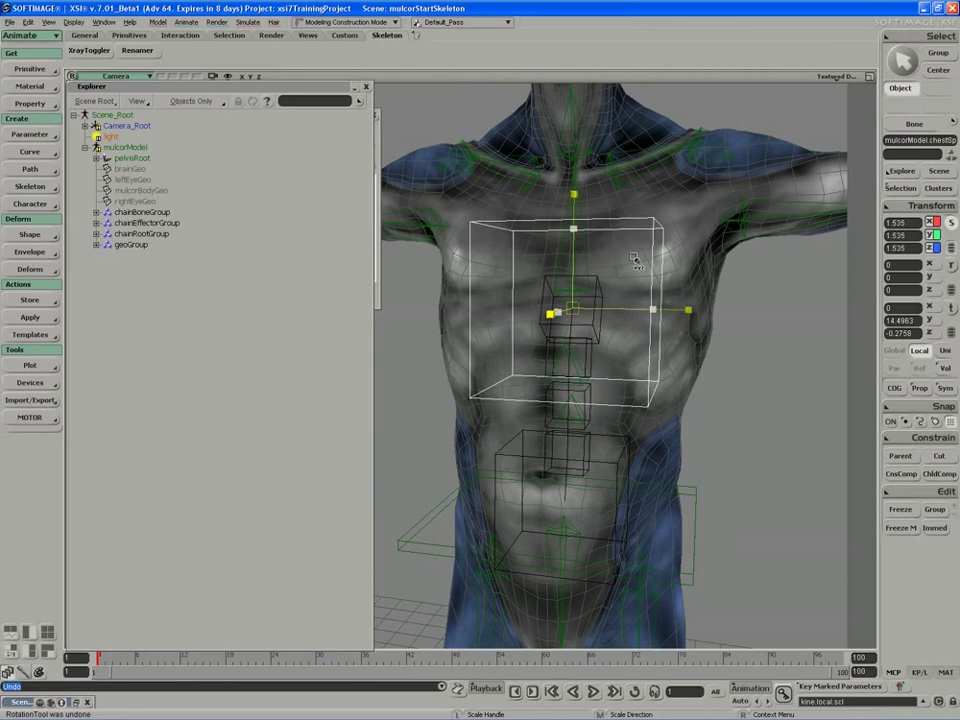
pyautogui.hotkey('ctrl', 'z')
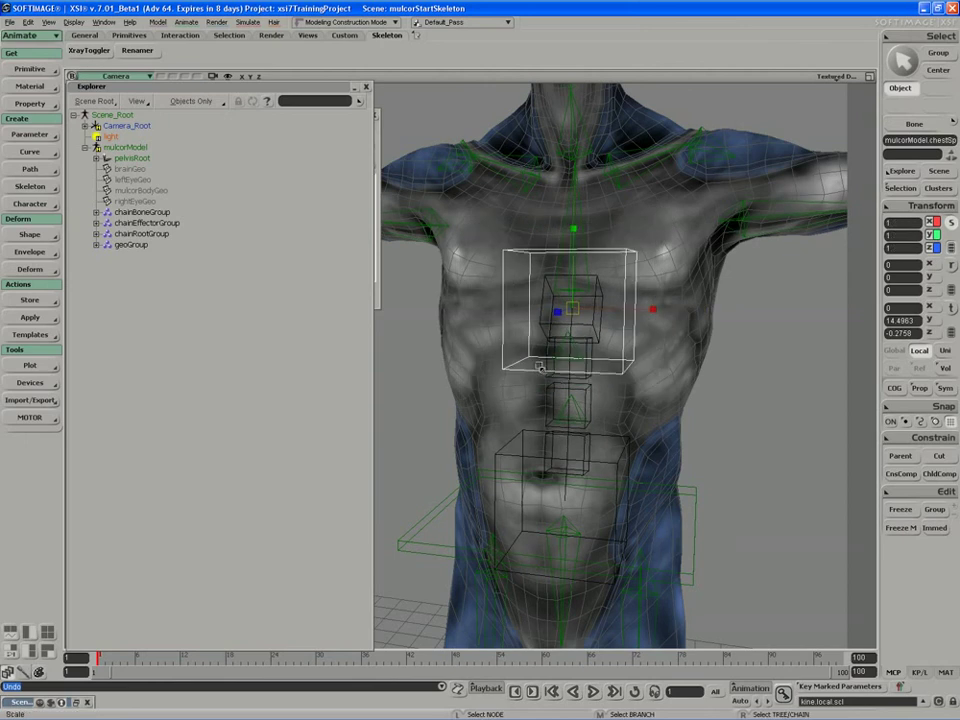
# Step: Remove sclx, scly and sclz from the keyable parameters of hipSpineBaseCns, chestSpineBaseCns and pelvisRoot together
pyautogui.press('s')
pyautogui.moveTo(538, 366); pyautogui.dragTo(494, 447)
pyautogui.press('space')
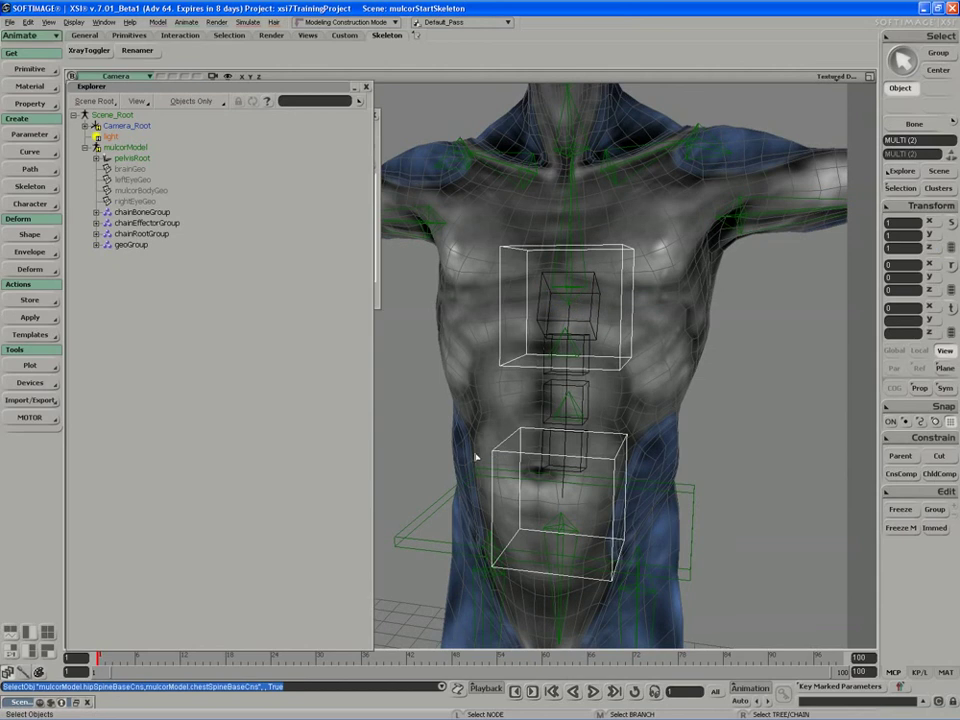
pyautogui.keyDown('shift'); pyautogui.click(447, 493); pyautogui.keyUp('shift')
pyautogui.scroll(-3, 450, 470)
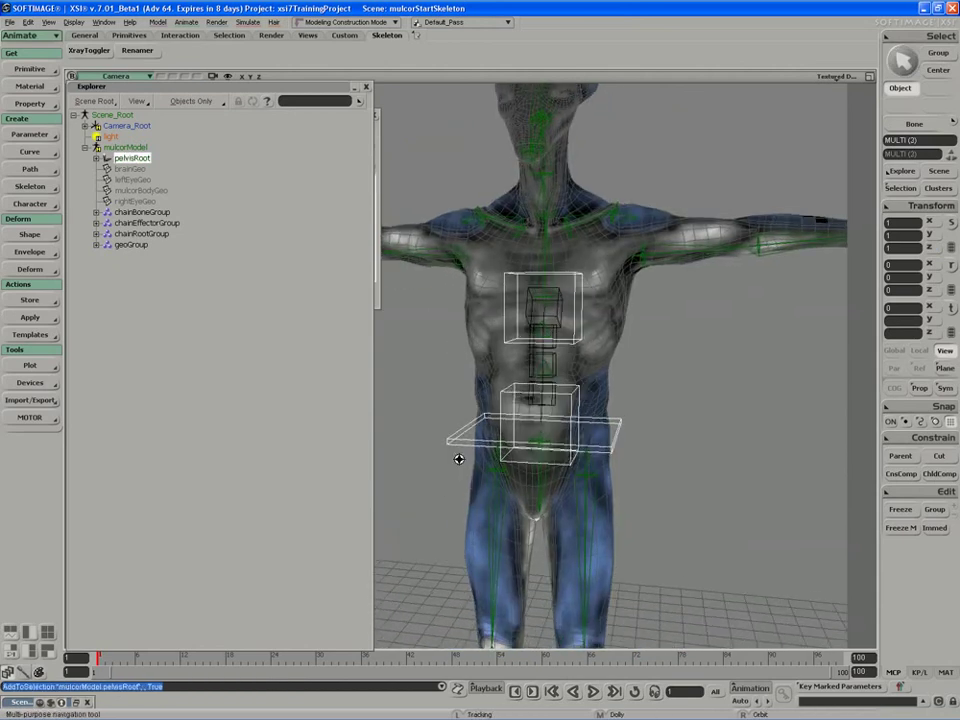
pyautogui.press('s')
pyautogui.moveTo(440, 348); pyautogui.dragTo(452, 351)
pyautogui.moveTo(452, 351); pyautogui.dragTo(465, 352, button='right')
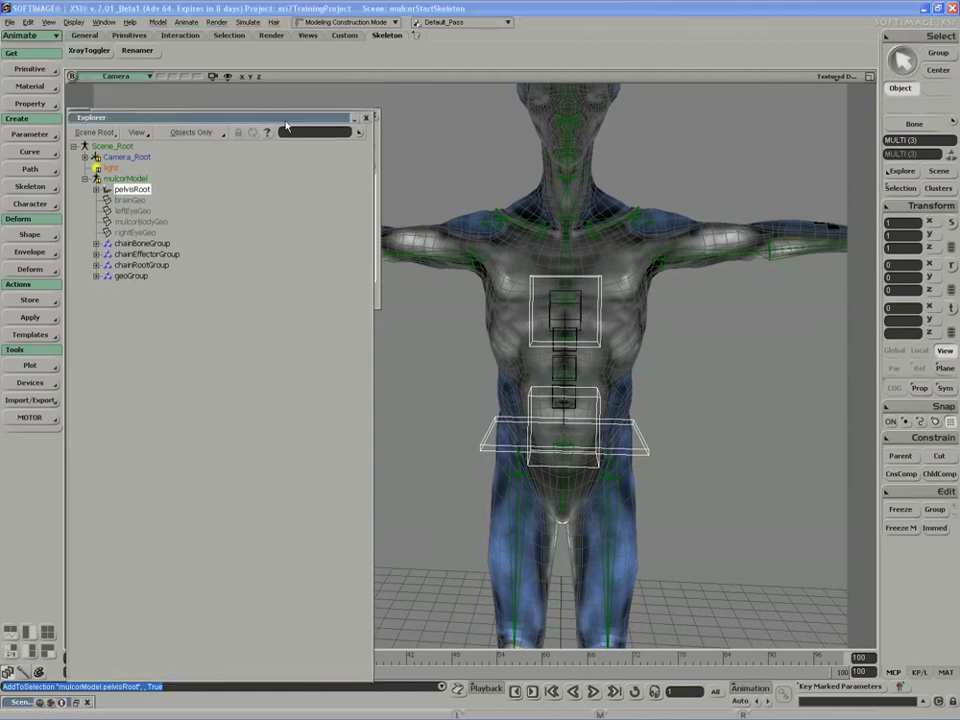
pyautogui.moveTo(285, 93); pyautogui.dragTo(300, 355)
pyautogui.click(209, 148)
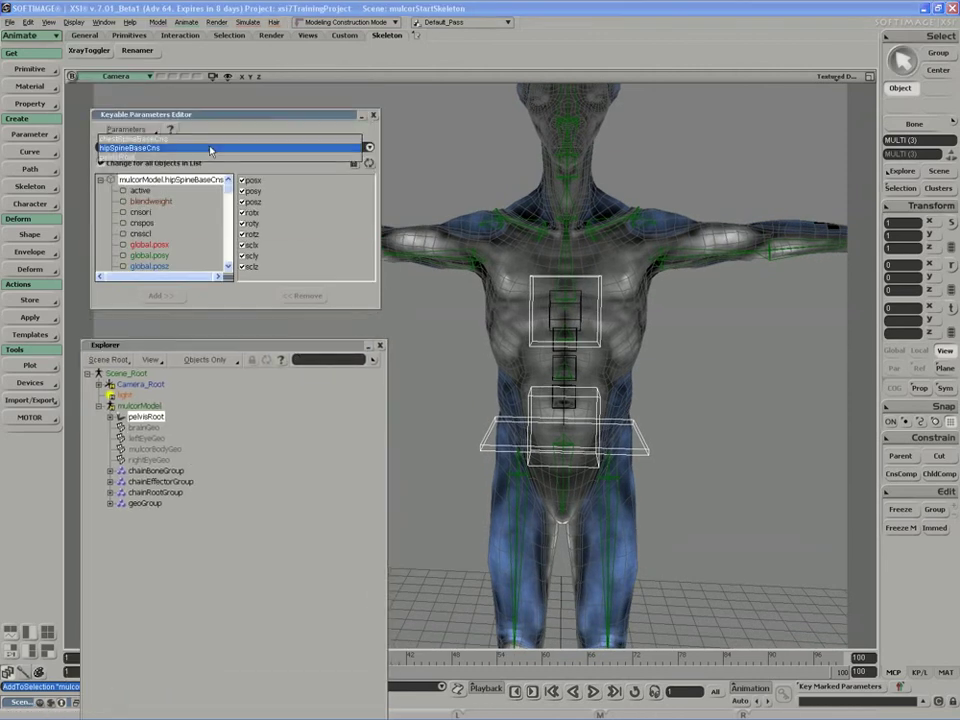
pyautogui.click(207, 157)
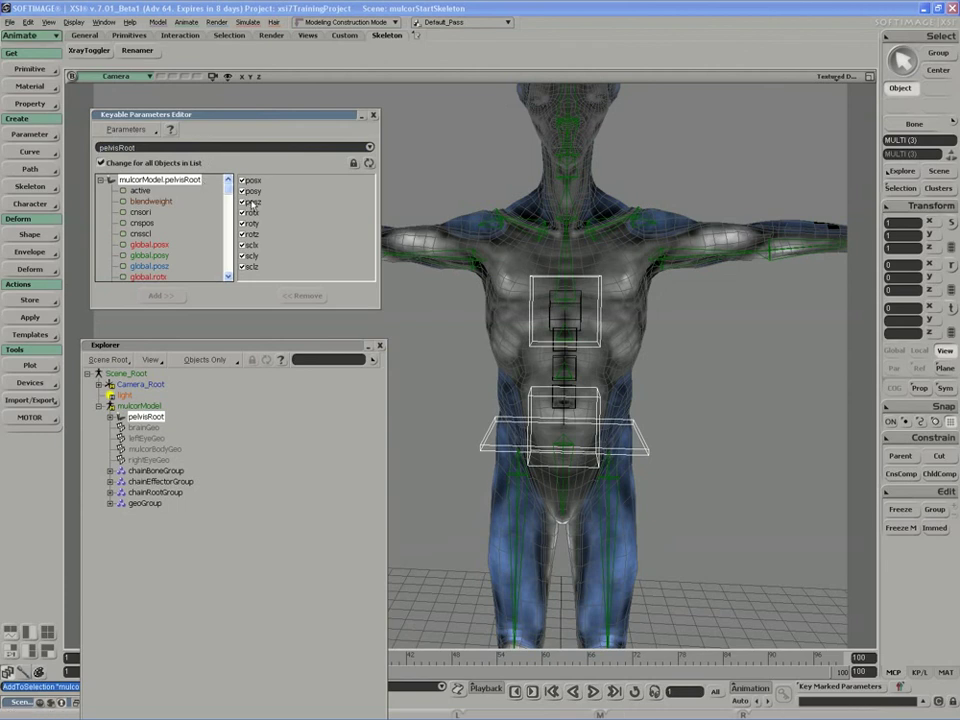
pyautogui.moveTo(251, 268); pyautogui.dragTo(250, 245)
pyautogui.click(308, 296)
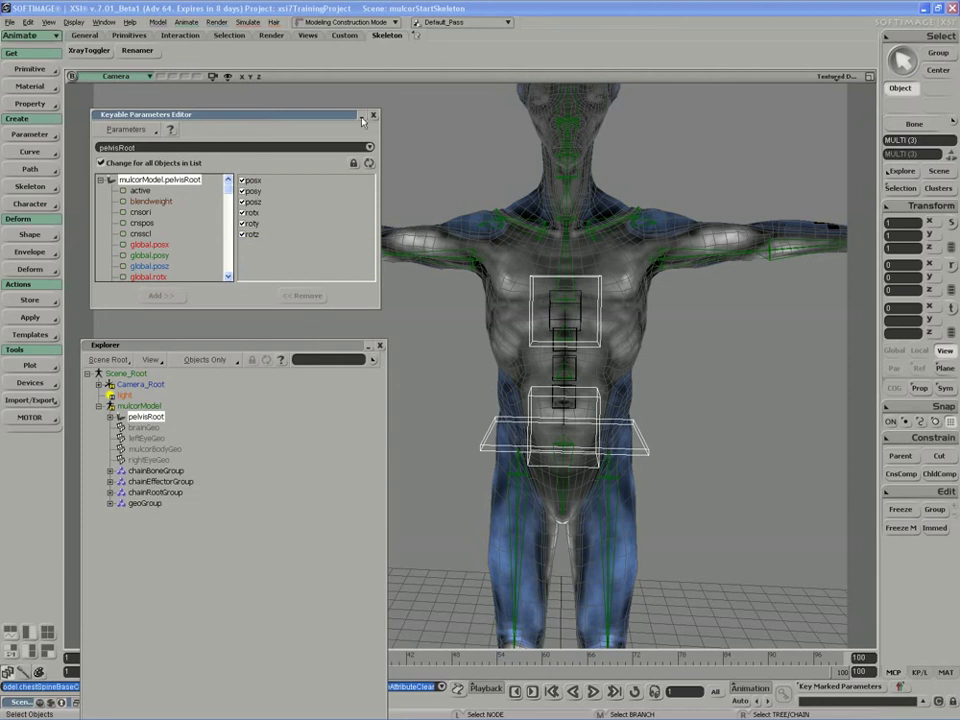
# Step: Select the hipDepthCns null between the hip and chest control boxes, keeping the keyable parameters window clear of the torso
pyautogui.moveTo(336, 115); pyautogui.dragTo(319, 99)
pyautogui.press('s')
pyautogui.moveTo(515, 341); pyautogui.dragTo(482, 296)
pyautogui.moveTo(482, 296); pyautogui.dragTo(433, 356, button='middle')
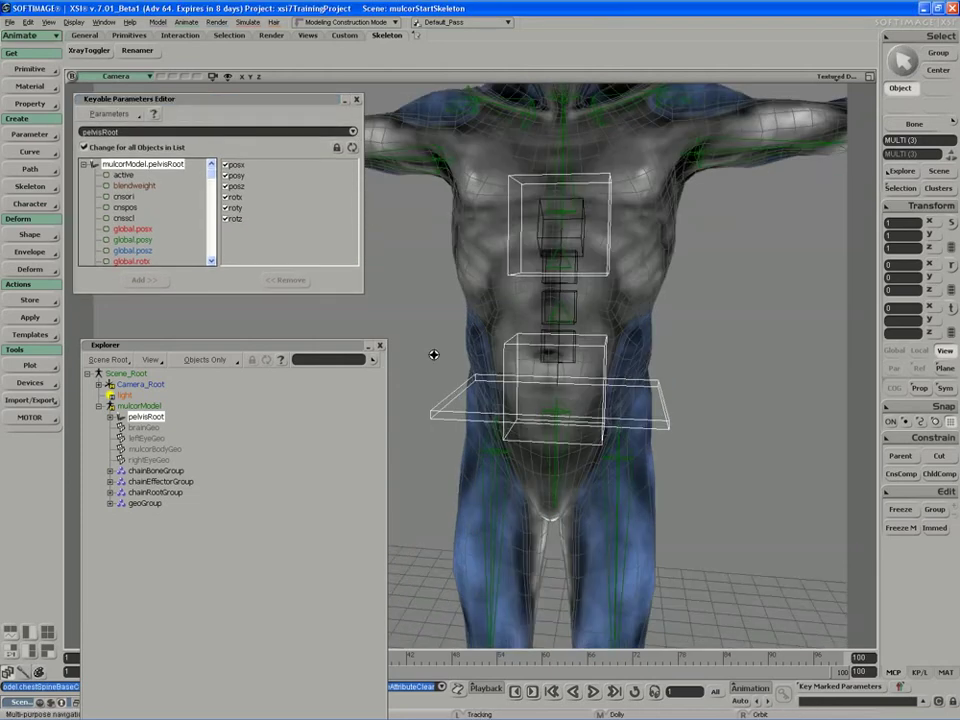
pyautogui.moveTo(433, 356); pyautogui.dragTo(443, 362)
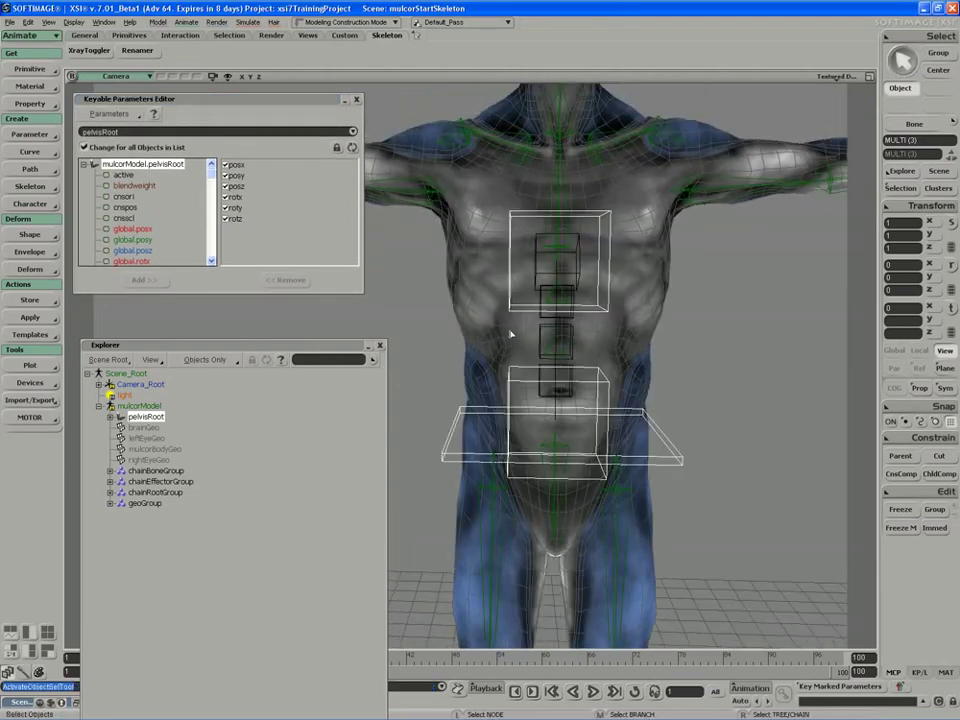
pyautogui.click(553, 341)
# Step: Try moving and rotating the hipDepthCns null to test its effect on the spine, undoing the changes
pyautogui.press('v')
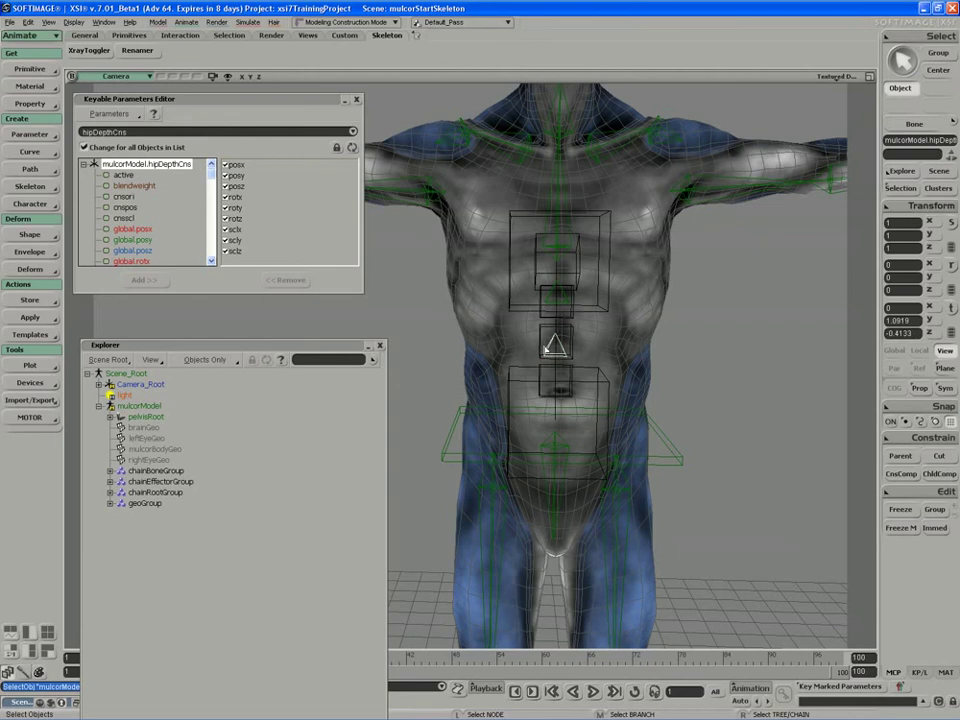
pyautogui.moveTo(575, 348)
pyautogui.mouseDown()
pyautogui.moveTo(548, 347)
pyautogui.moveTo(602, 356)
pyautogui.moveTo(563, 342)
pyautogui.mouseUp()
pyautogui.hotkey('ctrl', 'z')
pyautogui.press('c')
pyautogui.moveTo(604, 302)
pyautogui.mouseDown()
pyautogui.moveTo(525, 289)
pyautogui.moveTo(542, 279)
pyautogui.moveTo(593, 304)
pyautogui.mouseUp()
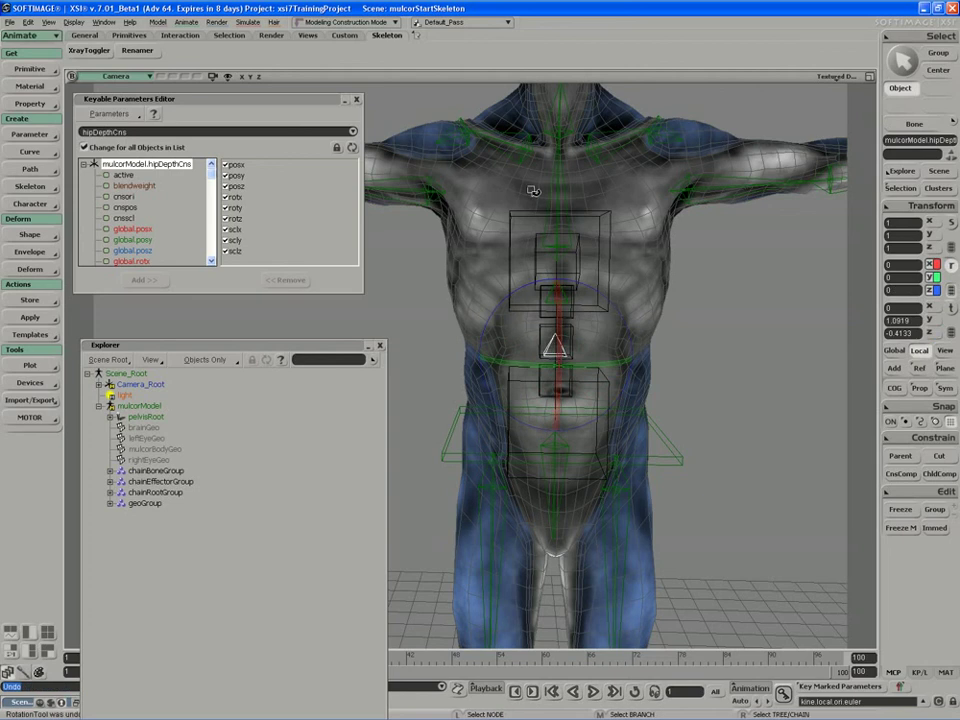
pyautogui.moveTo(562, 345); pyautogui.dragTo(556, 348)
pyautogui.press('space')
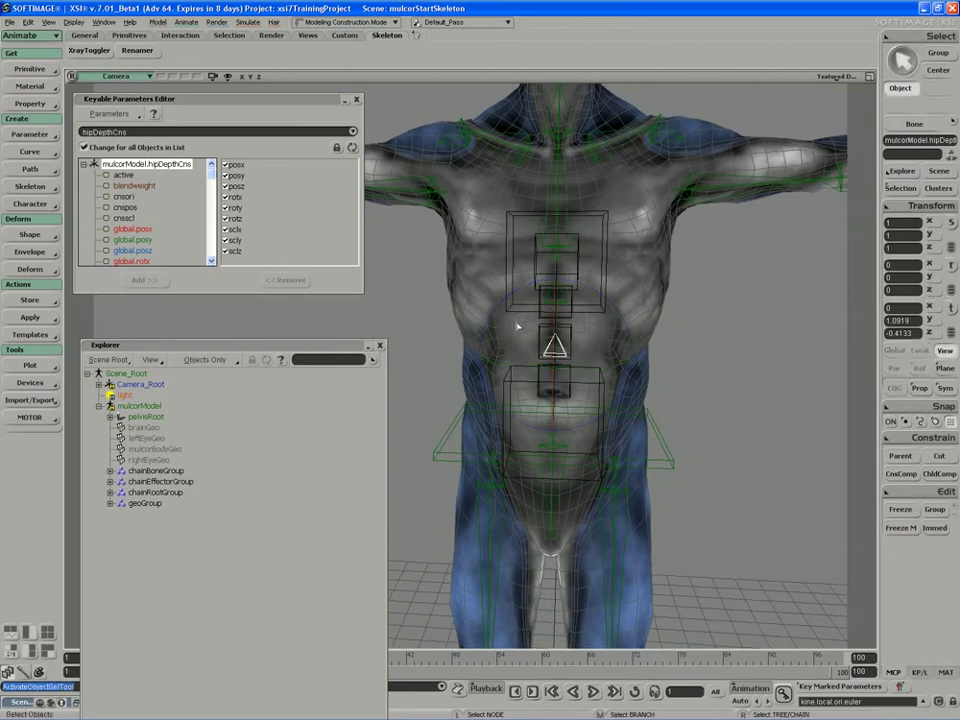
# Step: Add the upper spine depth null to the selection and remove all rotation and scale parameters from both nulls' keyable parameters
pyautogui.keyDown('shift'); pyautogui.click(553, 298); pyautogui.keyUp('shift')
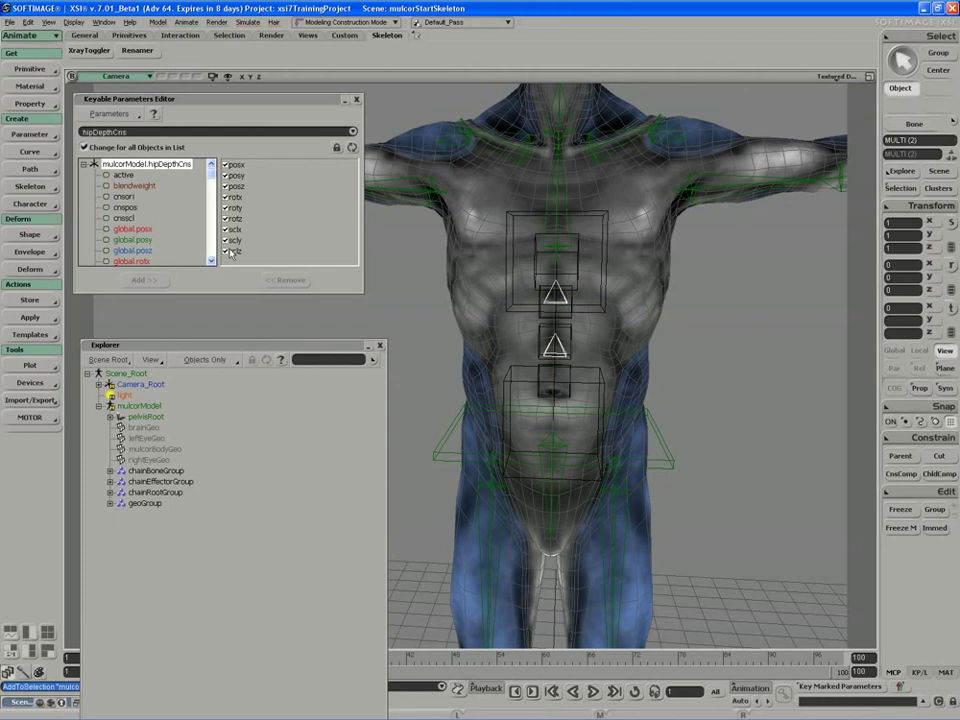
pyautogui.moveTo(235, 251); pyautogui.dragTo(235, 197)
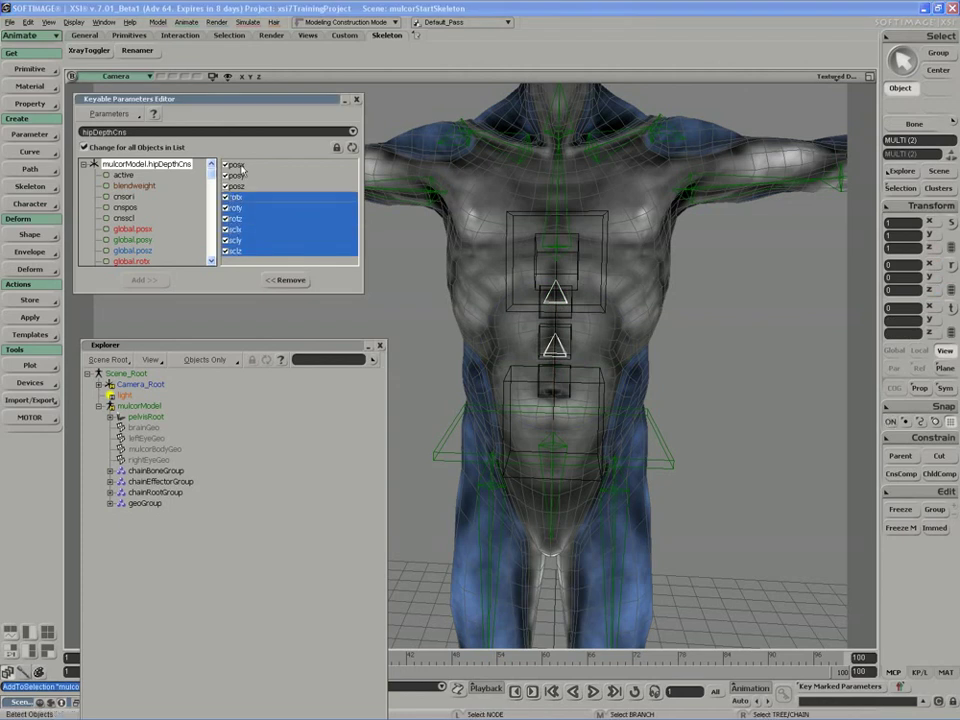
pyautogui.click(285, 283)
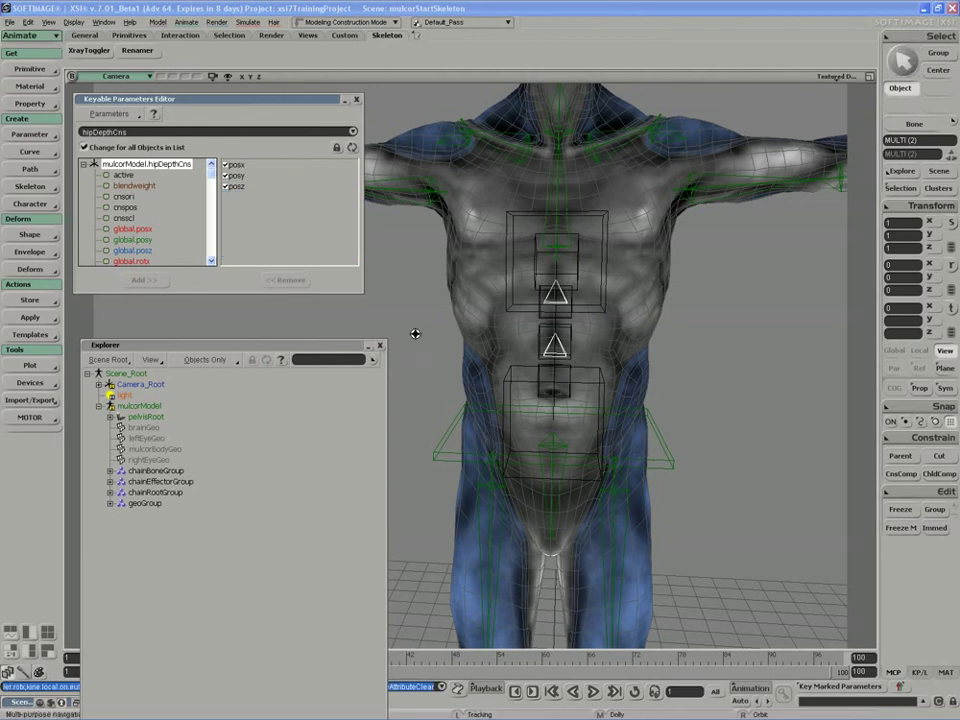
# Step: Select the four vertebra boxes along the spine and check their keyable parameters
pyautogui.press('s')
pyautogui.moveTo(414, 332); pyautogui.dragTo(426, 334)
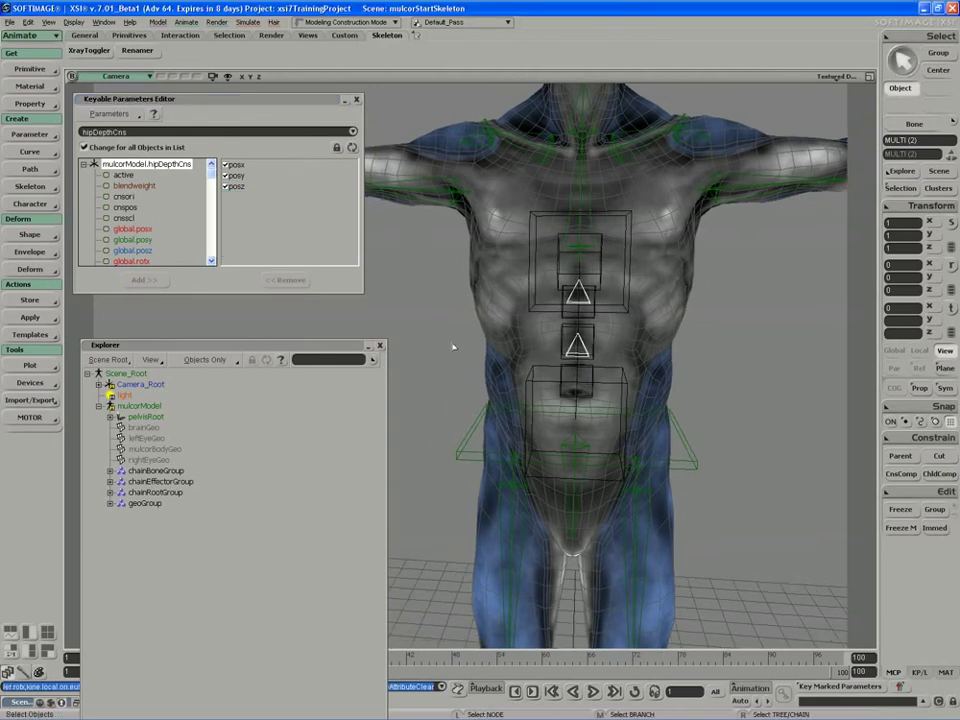
pyautogui.click(566, 296)
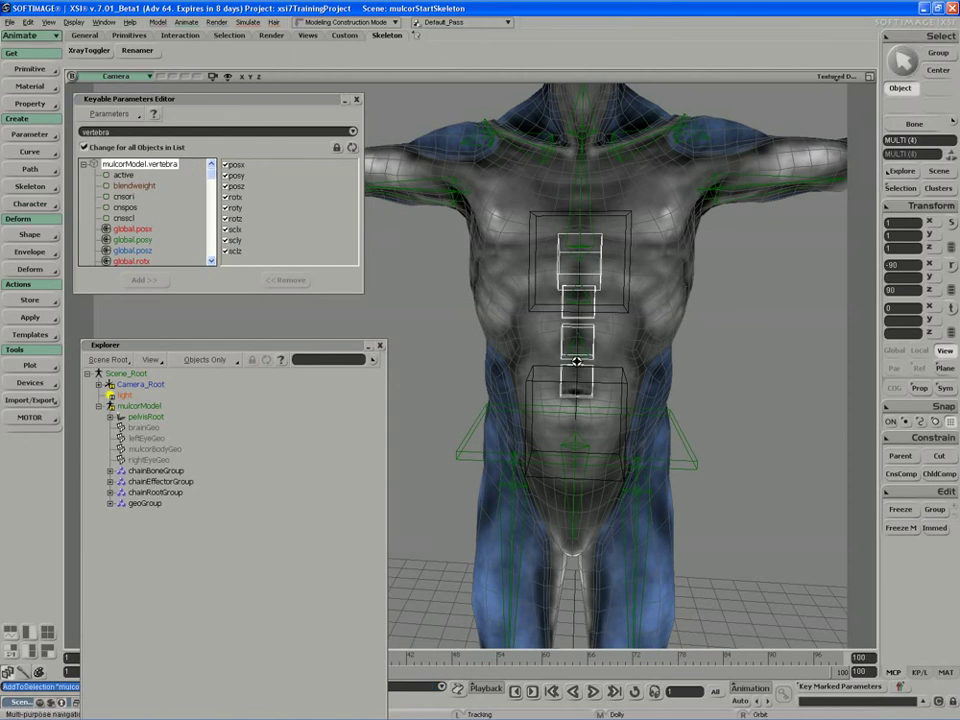
pyautogui.press('s')
pyautogui.moveTo(558, 332); pyautogui.dragTo(570, 379, button='right')
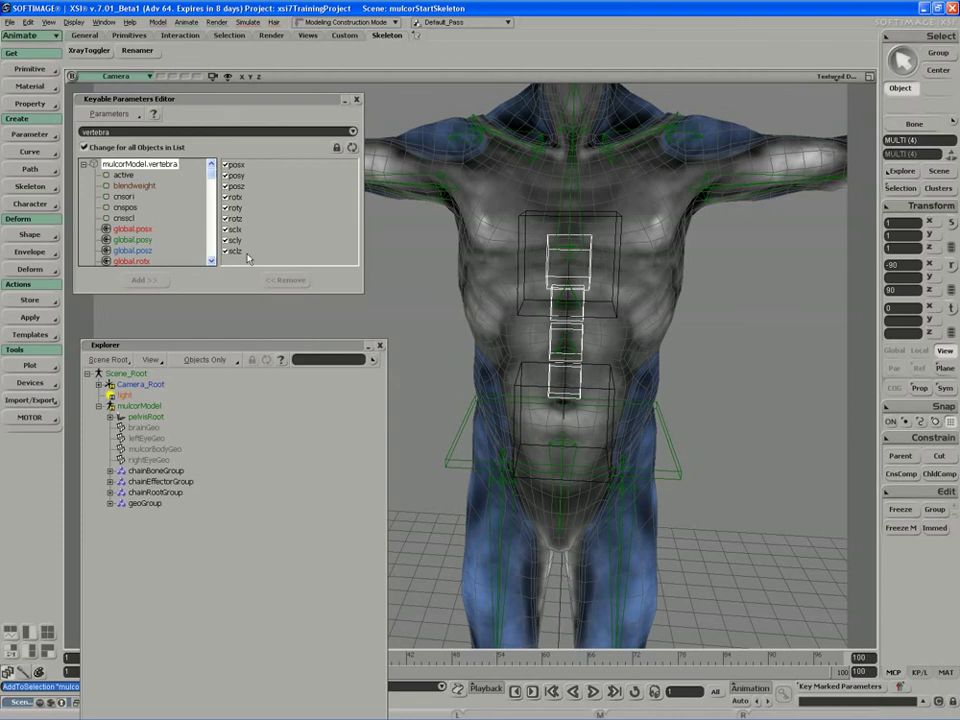
pyautogui.moveTo(257, 100); pyautogui.dragTo(249, 90)
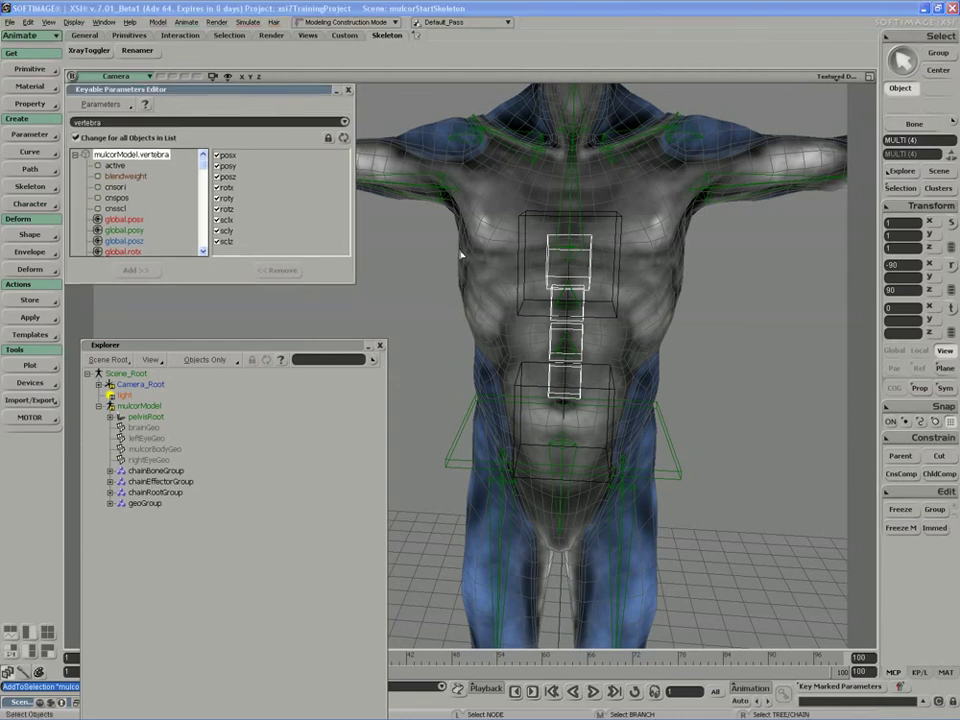
# Step: Select spineCurve running through the vertebra boxes and examine it on the torso
pyautogui.press('s')
pyautogui.moveTo(557, 341); pyautogui.dragTo(501, 366, button='middle')
pyautogui.moveTo(501, 366); pyautogui.dragTo(540, 344, button='right')
pyautogui.press('space')
pyautogui.click(591, 306)
pyautogui.press('s')
pyautogui.moveTo(645, 309); pyautogui.dragTo(606, 311, button='right')
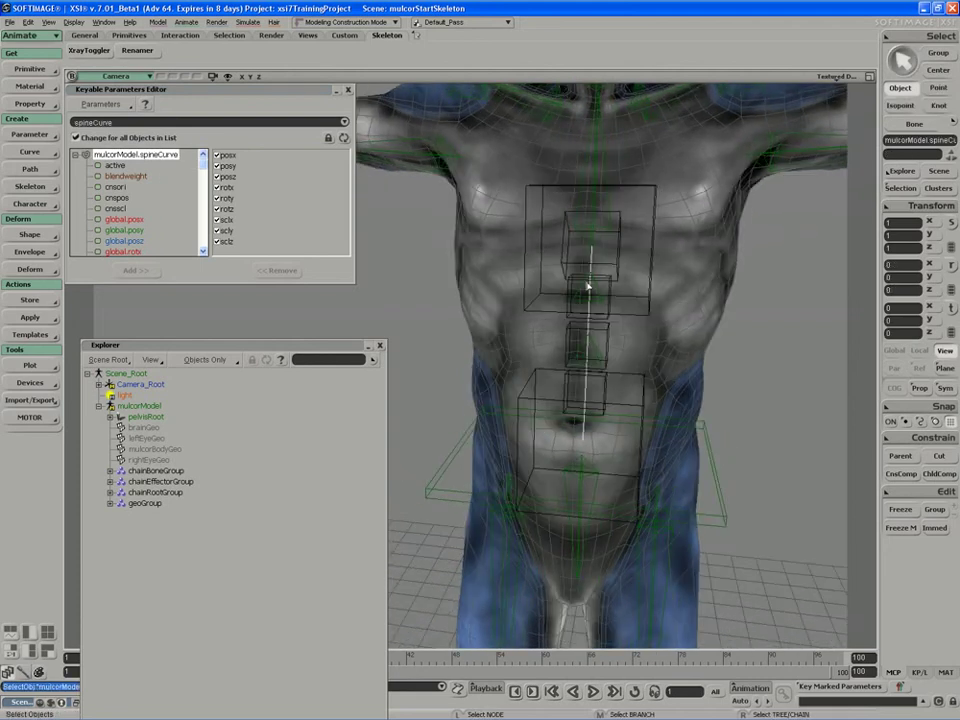
pyautogui.press('s')
pyautogui.moveTo(596, 285); pyautogui.dragTo(581, 296, button='right')
pyautogui.press('s')
pyautogui.moveTo(547, 307); pyautogui.dragTo(542, 311, button='middle')
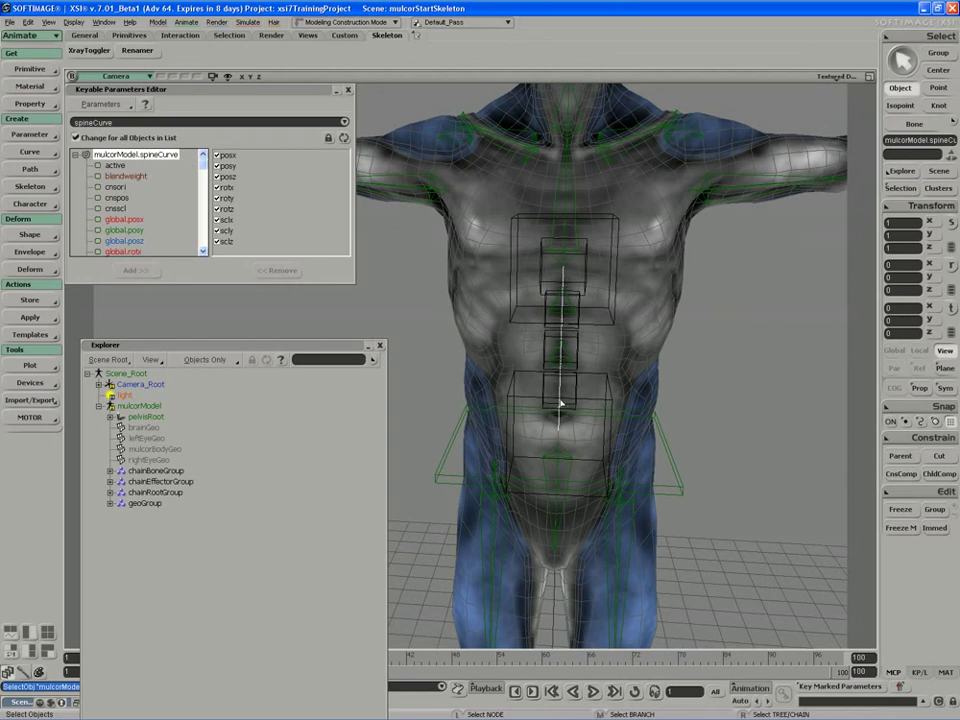
pyautogui.press('s')
pyautogui.moveTo(551, 301)
pyautogui.mouseDown(button='right')
pyautogui.moveTo(564, 313)
pyautogui.moveTo(585, 298)
pyautogui.moveTo(558, 278)
pyautogui.mouseUp(button='right')
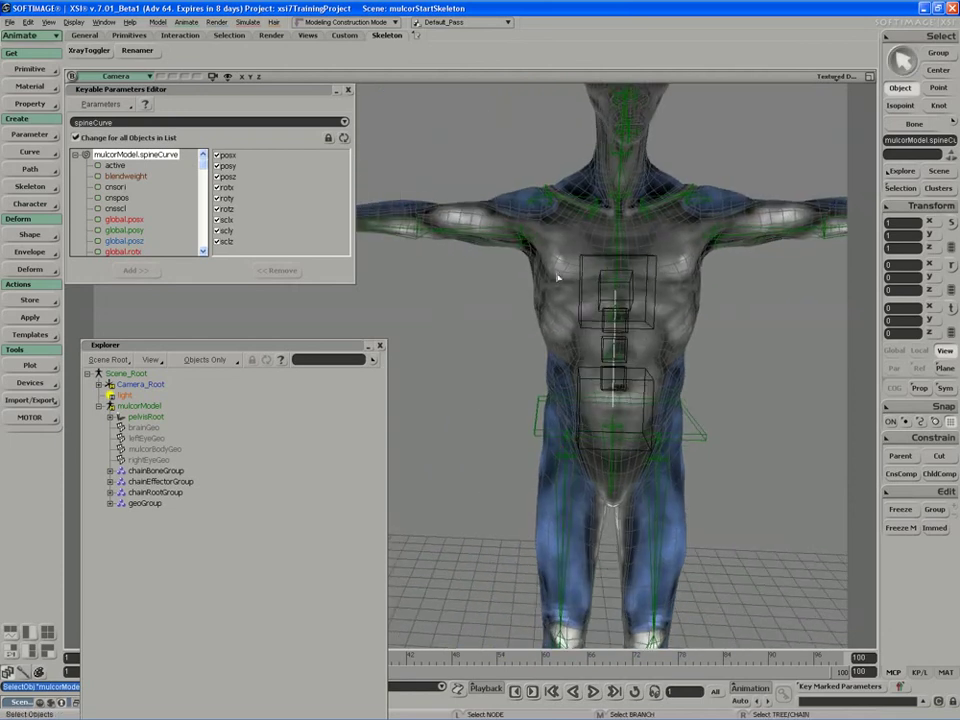
# Step: Create a group from the selected spineCurve and name it unselectables
pyautogui.click(934, 510)
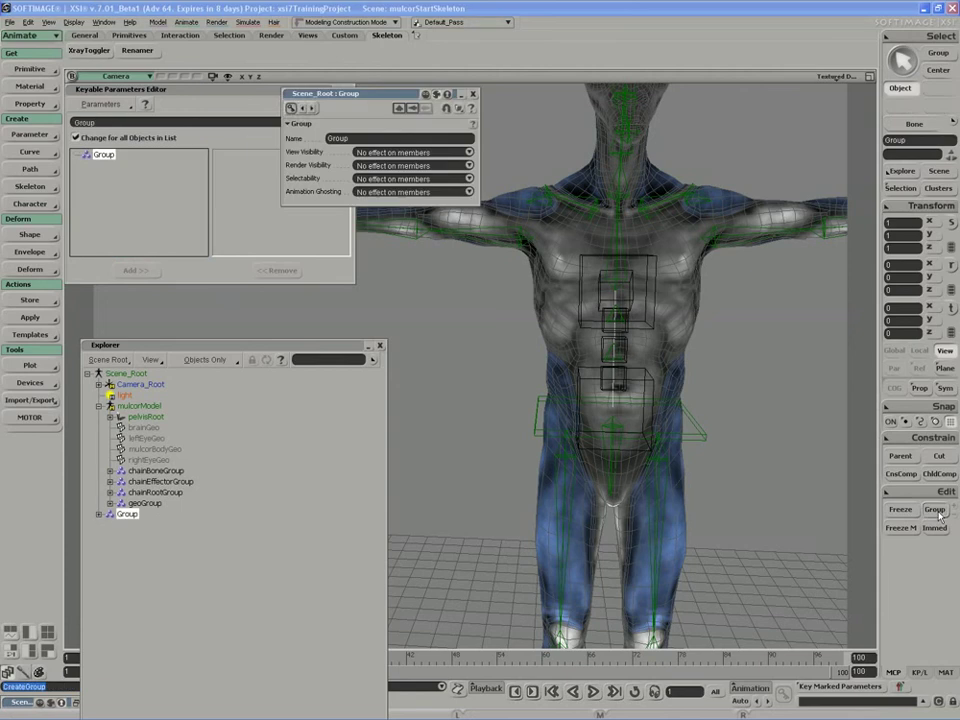
pyautogui.doubleClick(340, 138)
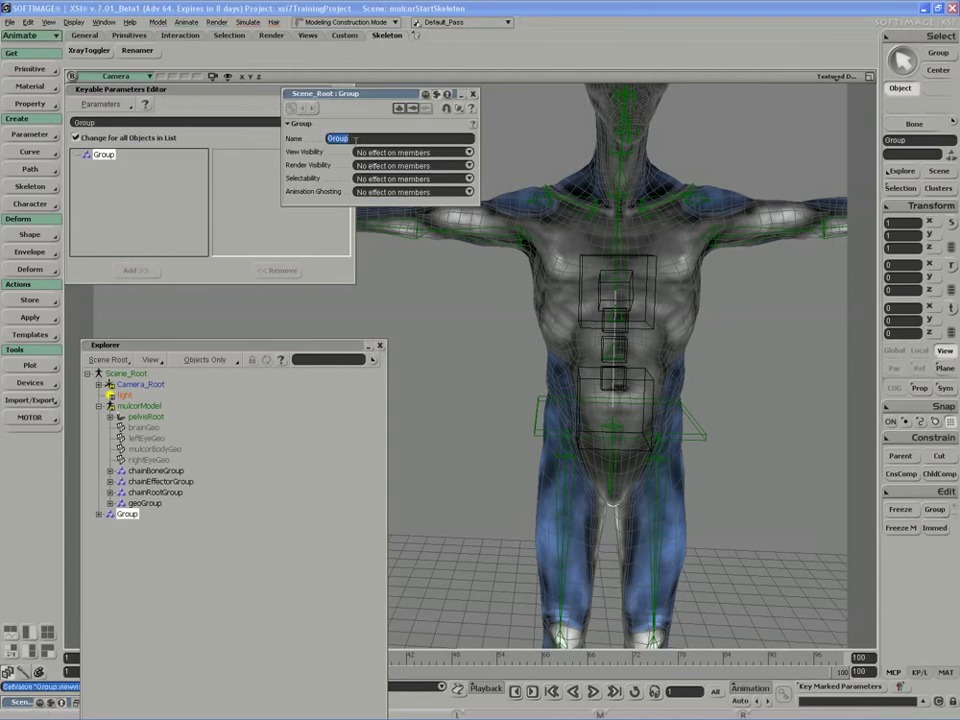
pyautogui.write('unsle')
pyautogui.press('BackSpace')
pyautogui.press('BackSpace')
pyautogui.write('ele')
pyautogui.write('ables')
pyautogui.press('Return')
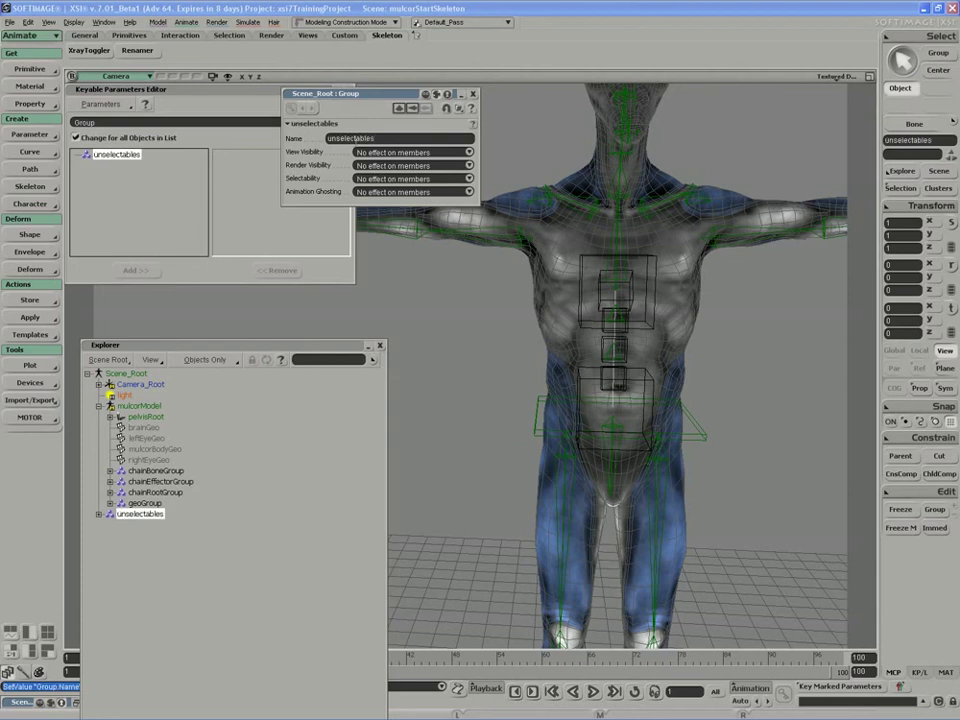
# Step: Set the unselectables group's selectability to Do not allow selecting members, and test it by trying to pick the spine curve
pyautogui.click(385, 178)
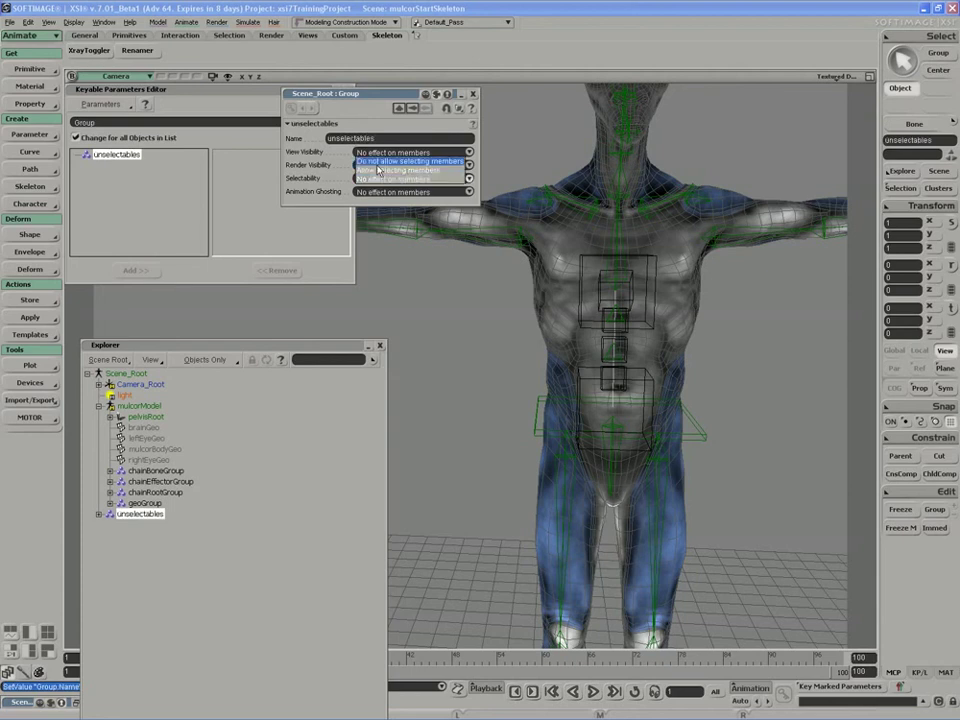
pyautogui.click(380, 162)
pyautogui.click(473, 94)
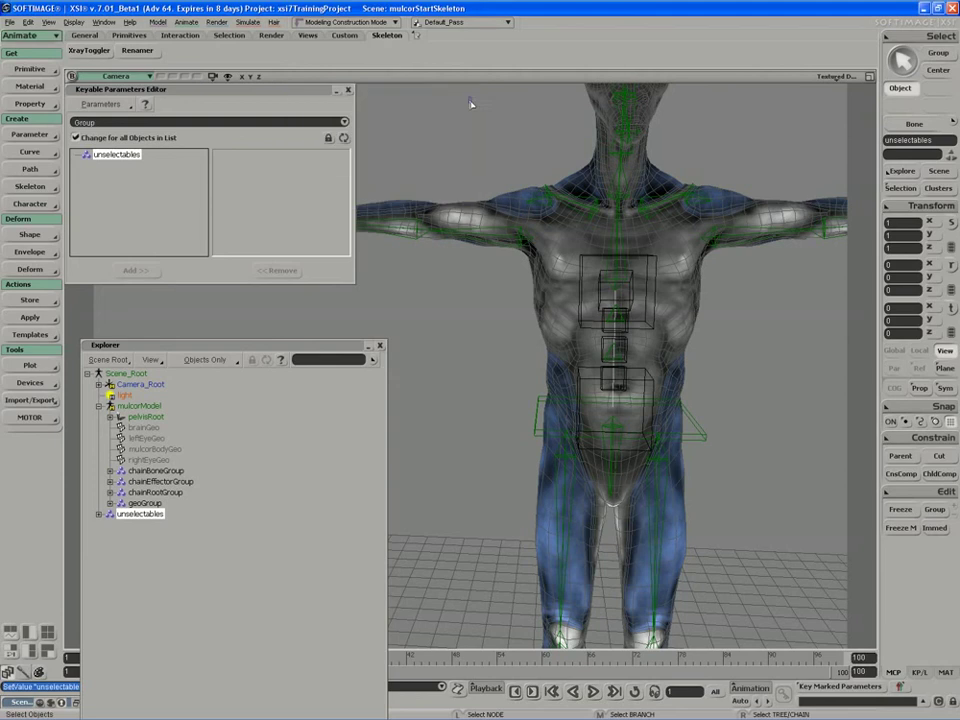
pyautogui.click(612, 300)
pyautogui.press('s')
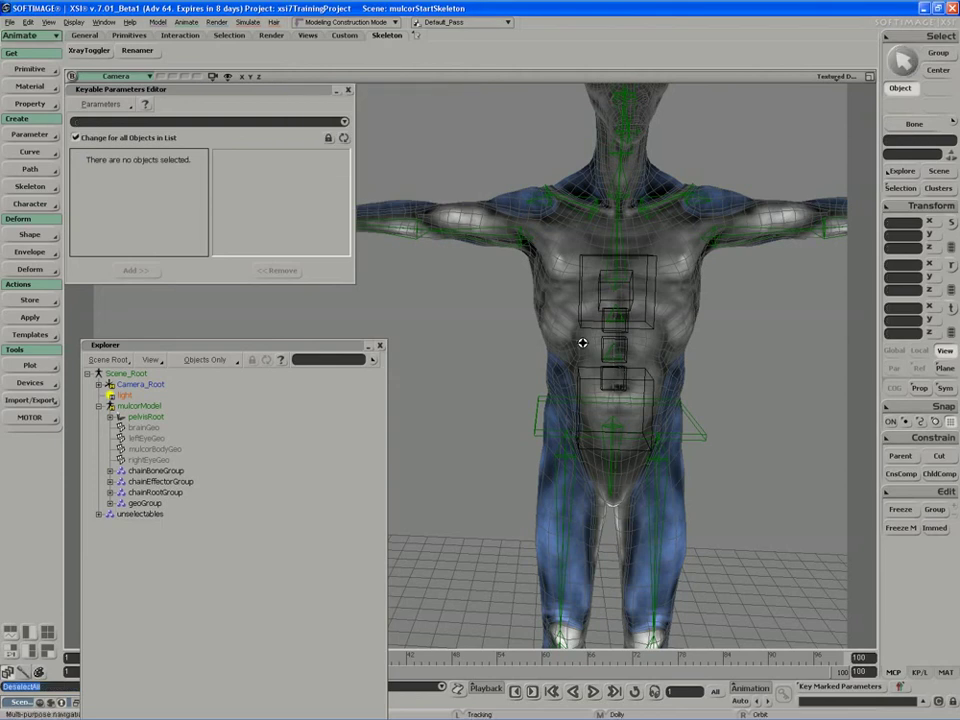
pyautogui.moveTo(582, 343); pyautogui.dragTo(579, 341, button='right')
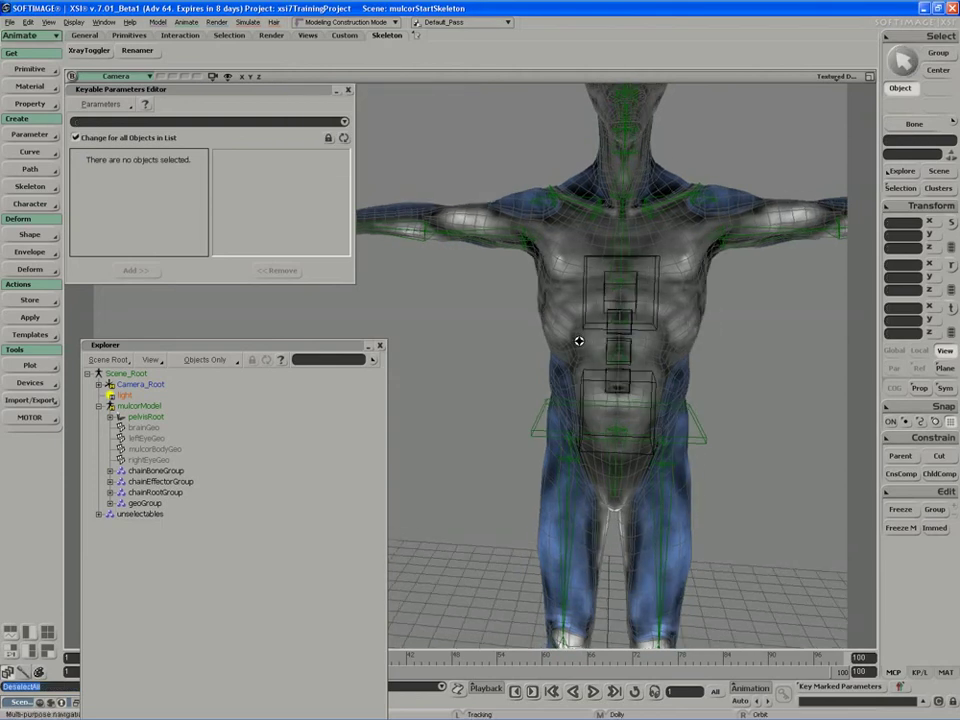
# Step: Move the unselectables group from the scene root into mulcorModel and view the whole character
pyautogui.click(137, 514)
pyautogui.moveTo(137, 514); pyautogui.dragTo(139, 406)
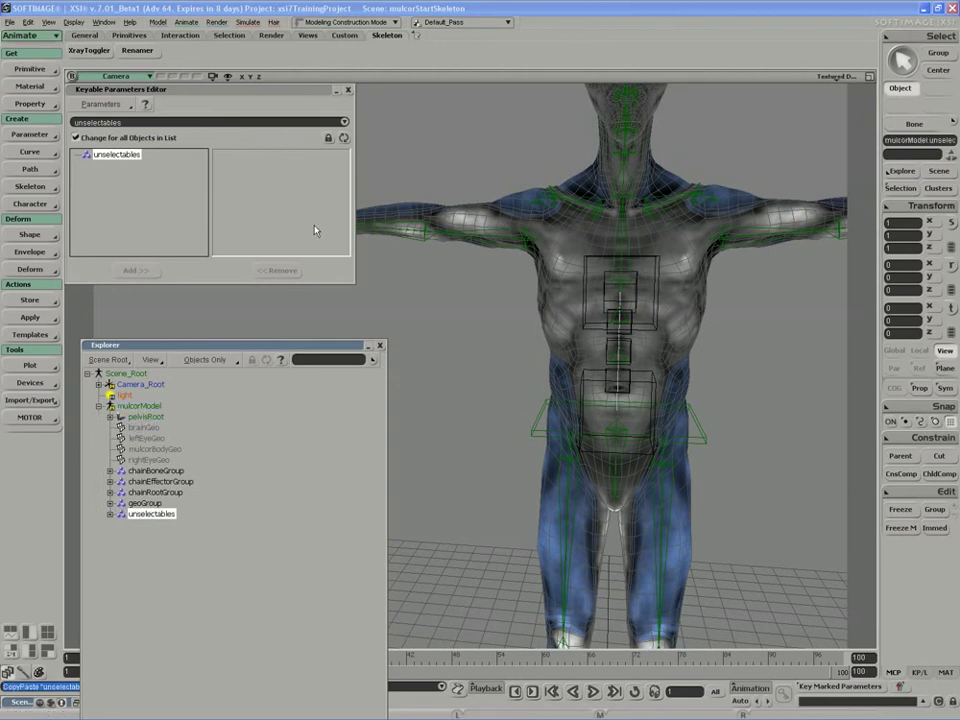
pyautogui.scroll(-5, 446, 276)
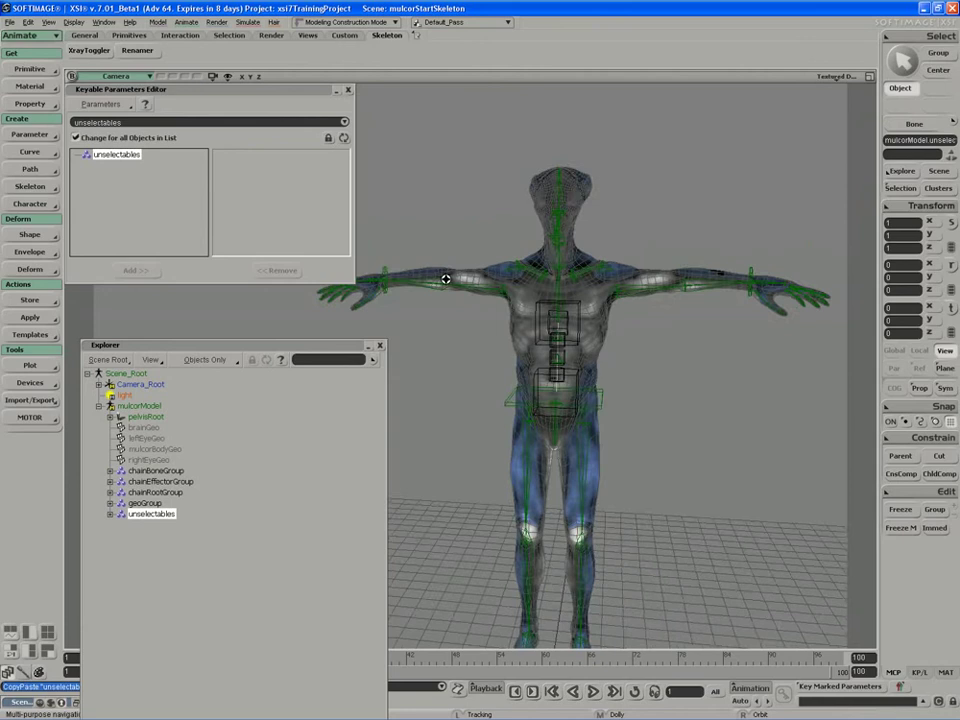
pyautogui.scroll(1, 460, 257)
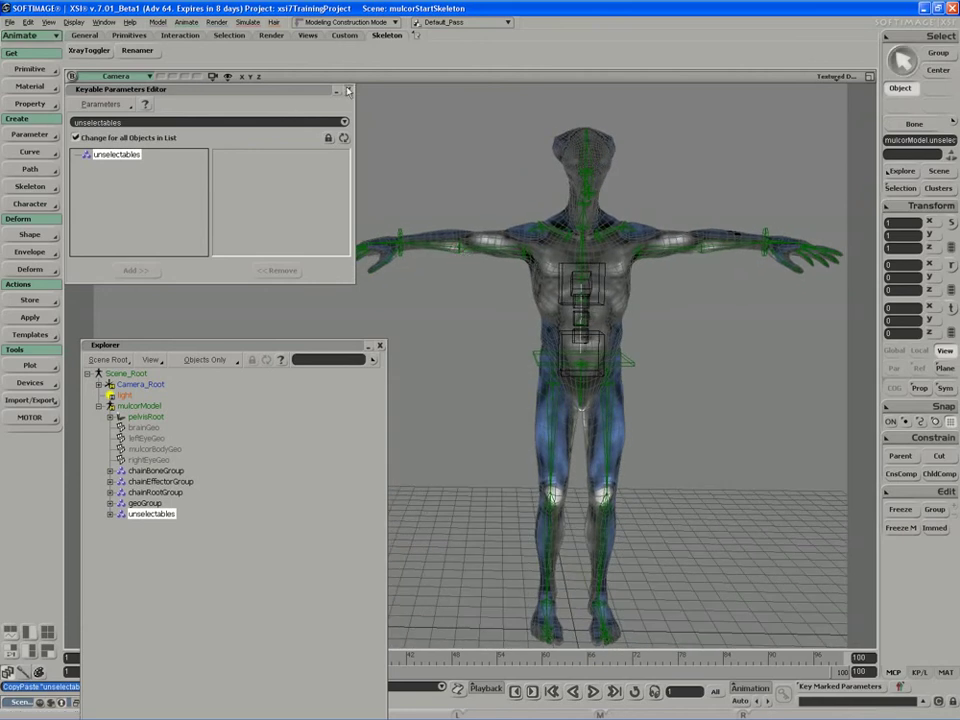